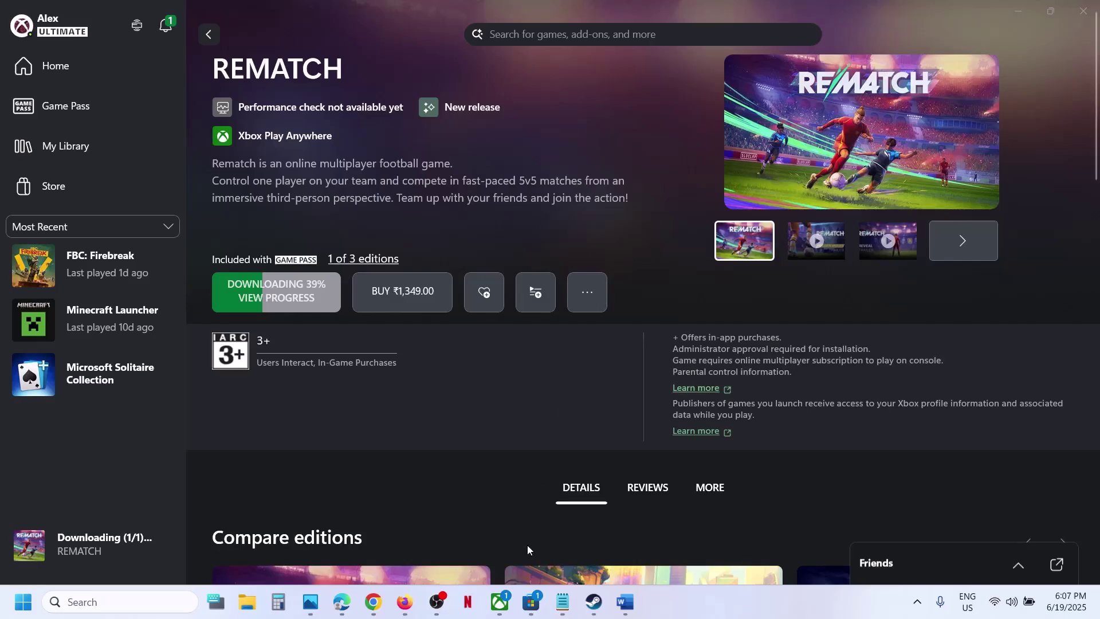
Step: Compare REMATCH's stalled install progress in Microsoft Store and in the Xbox app
click(532, 602)
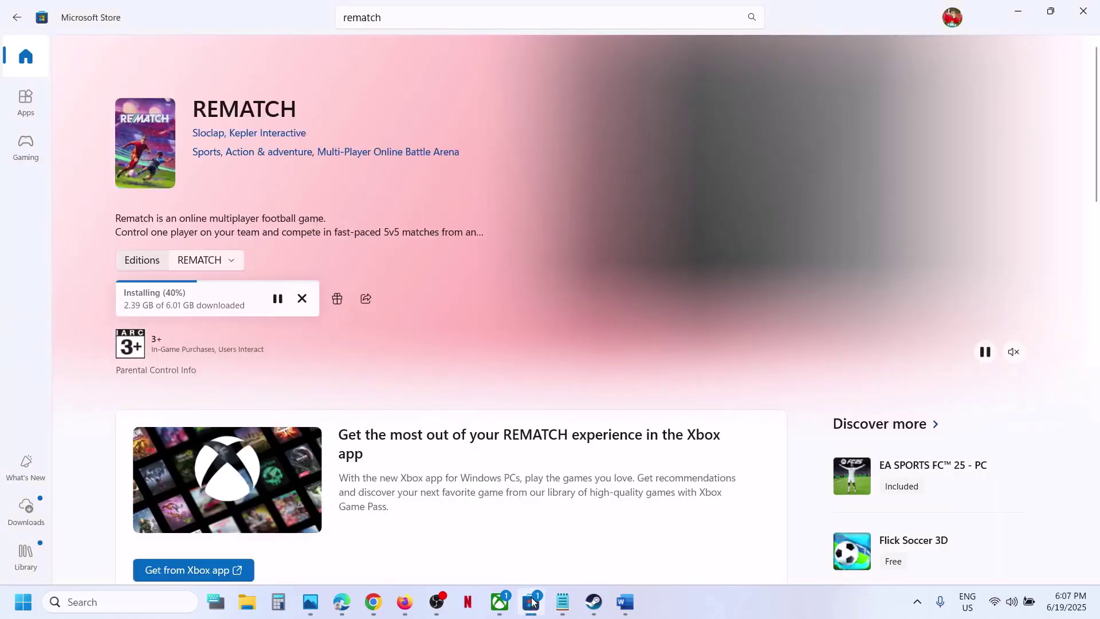
click(499, 602)
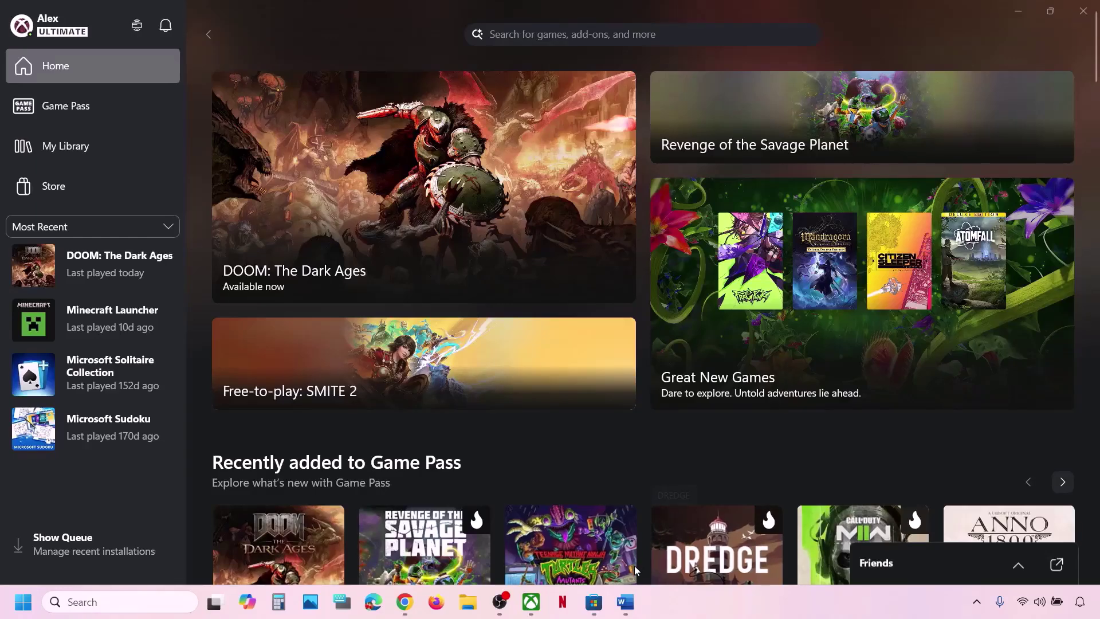
Step: Glance at the troubleshooting notes, then open Xbox support from the Xbox profile menu
click(625, 602)
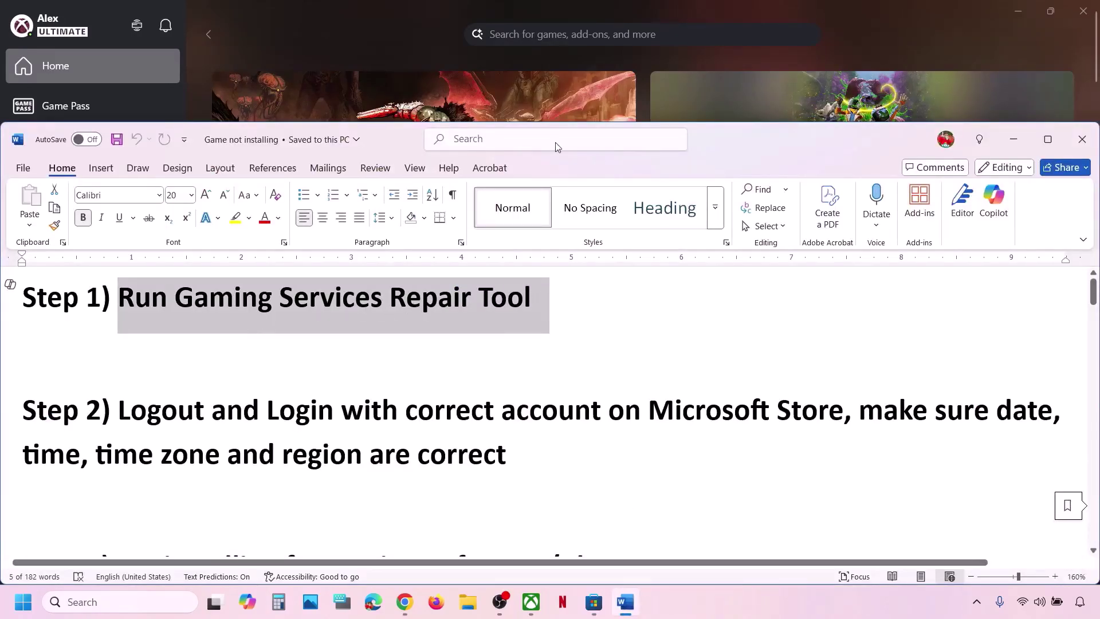
click(385, 46)
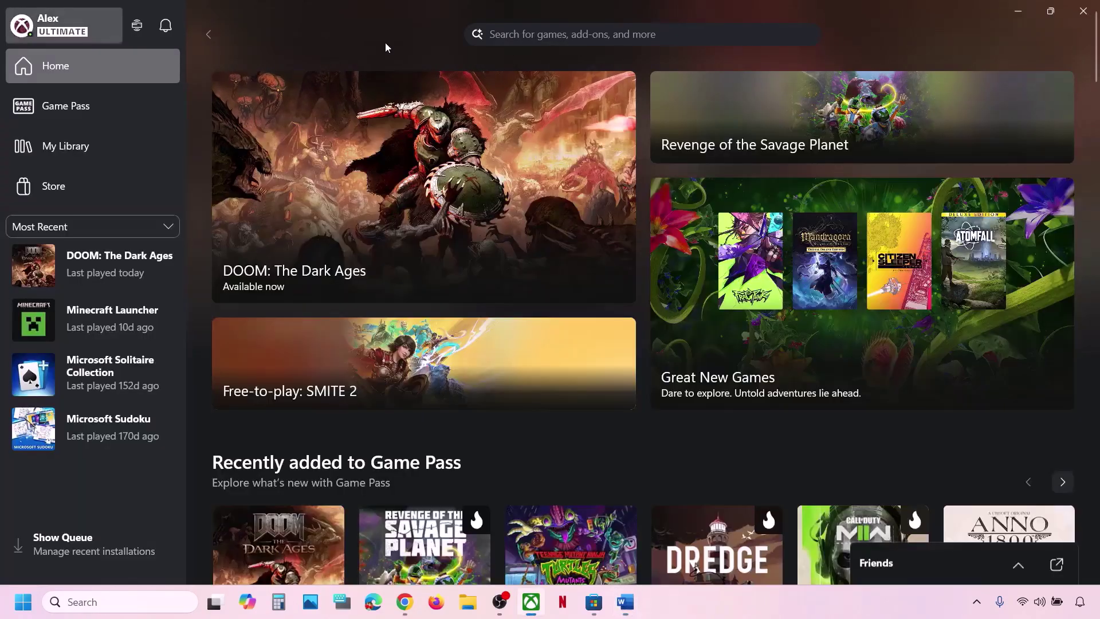
click(59, 32)
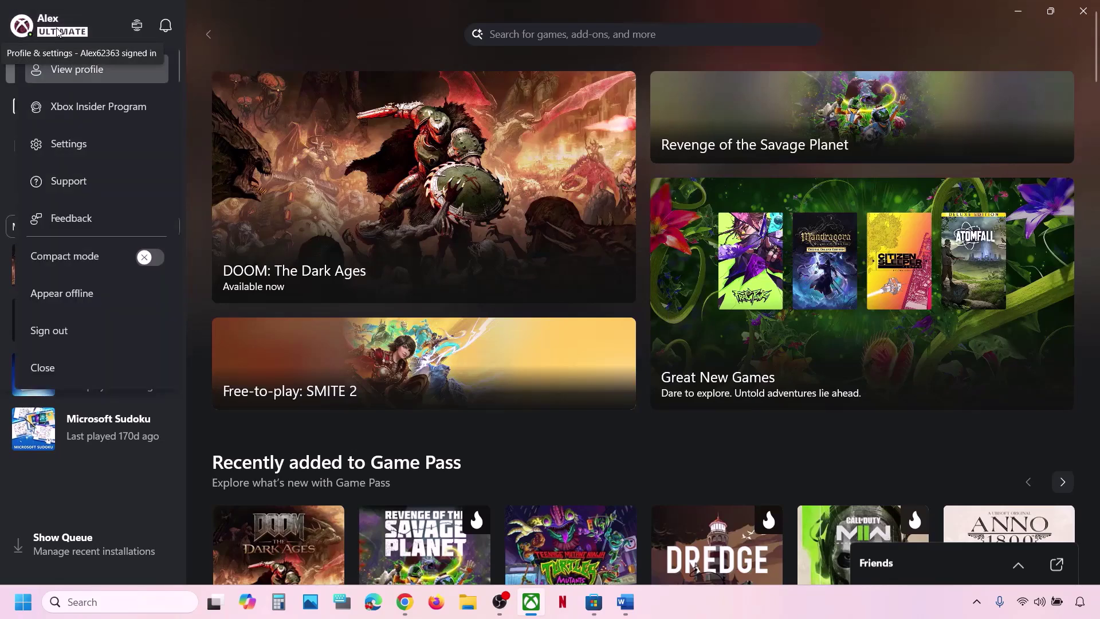
click(69, 182)
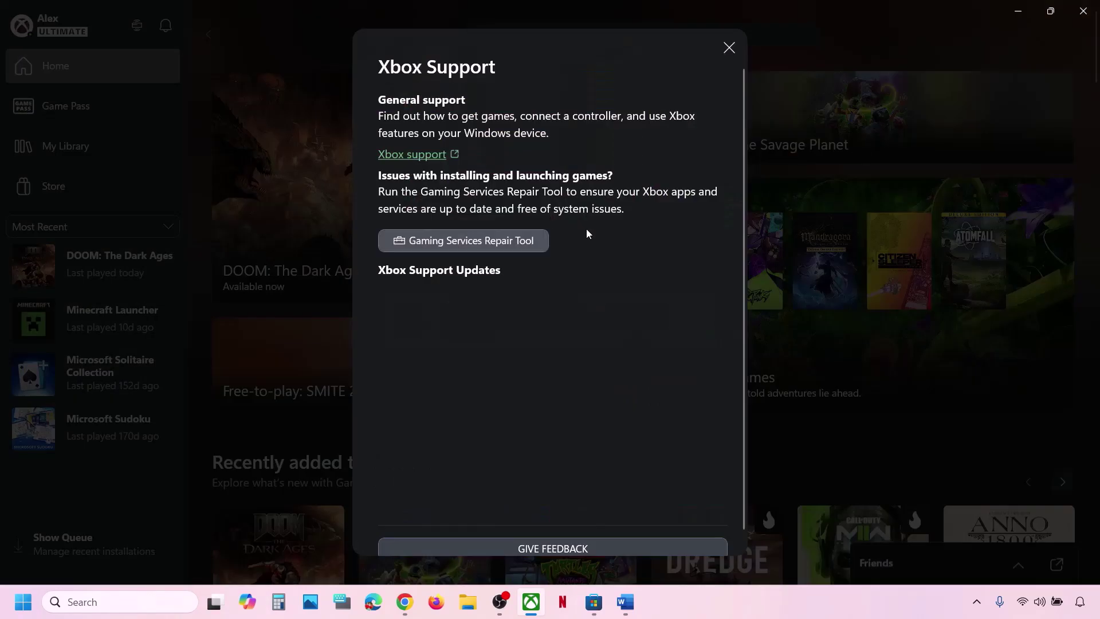
Step: Run the Gaming Services Repair Tool until all checks complete, then close it
click(482, 245)
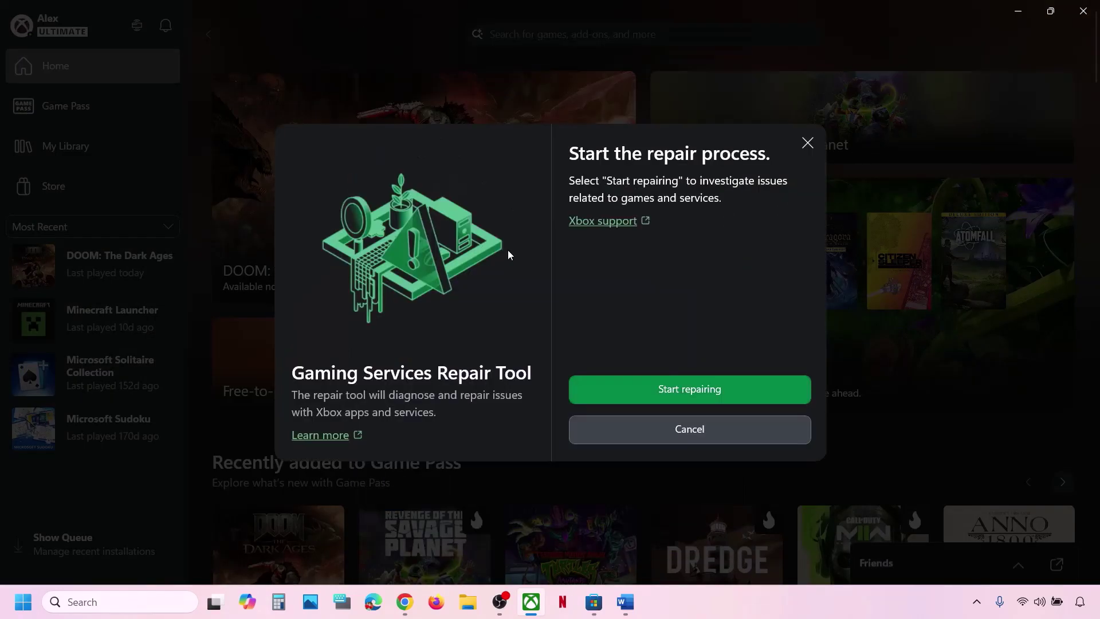
click(659, 391)
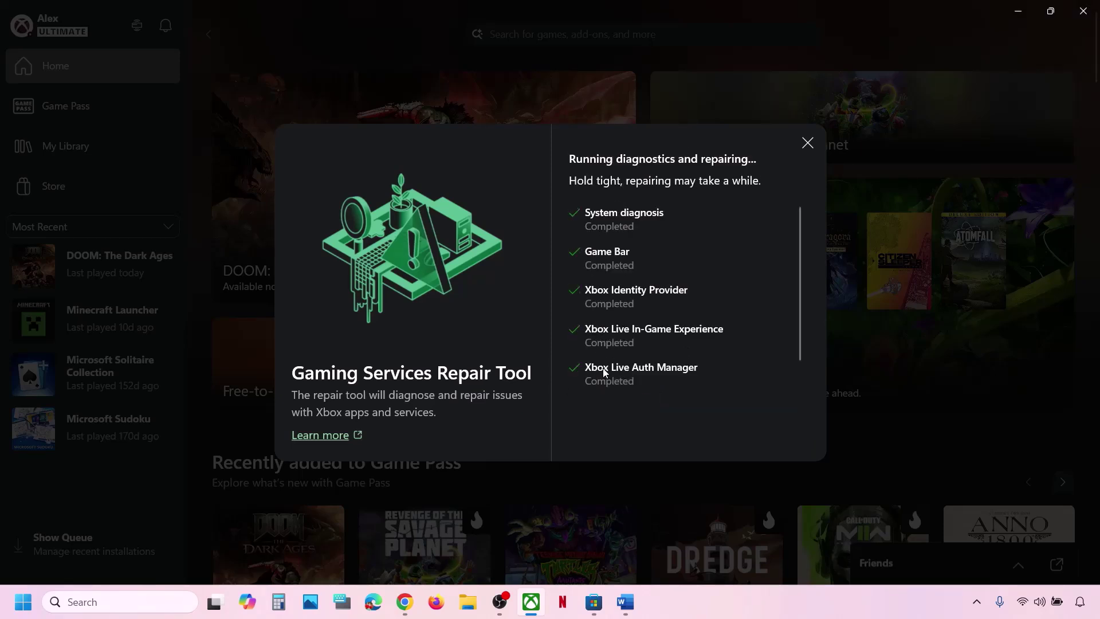
scroll(613, 336, down, 1)
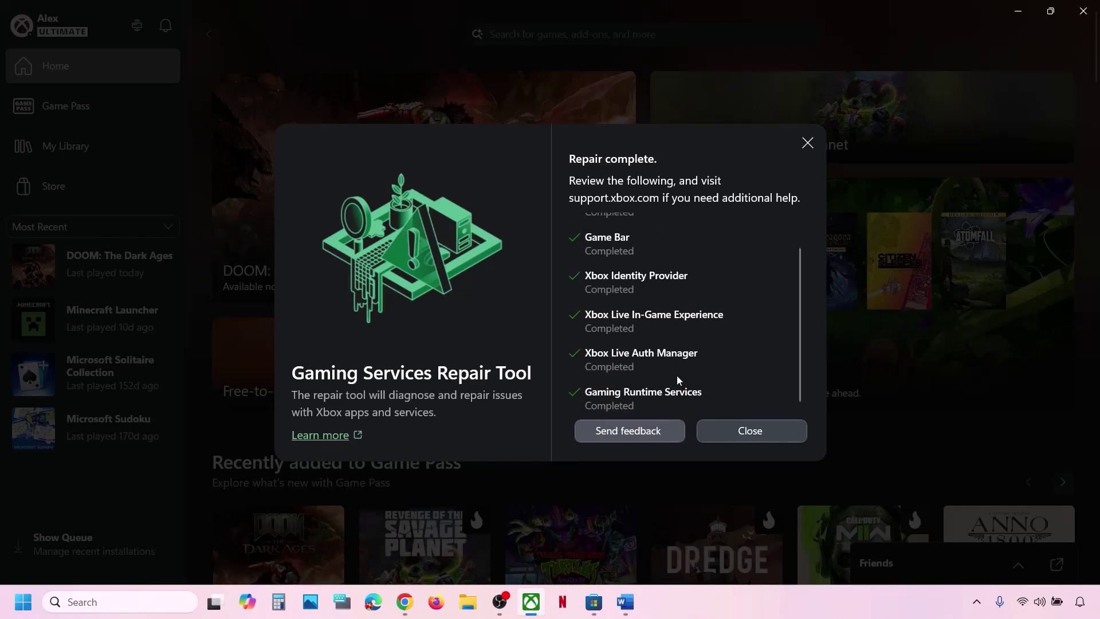
click(731, 435)
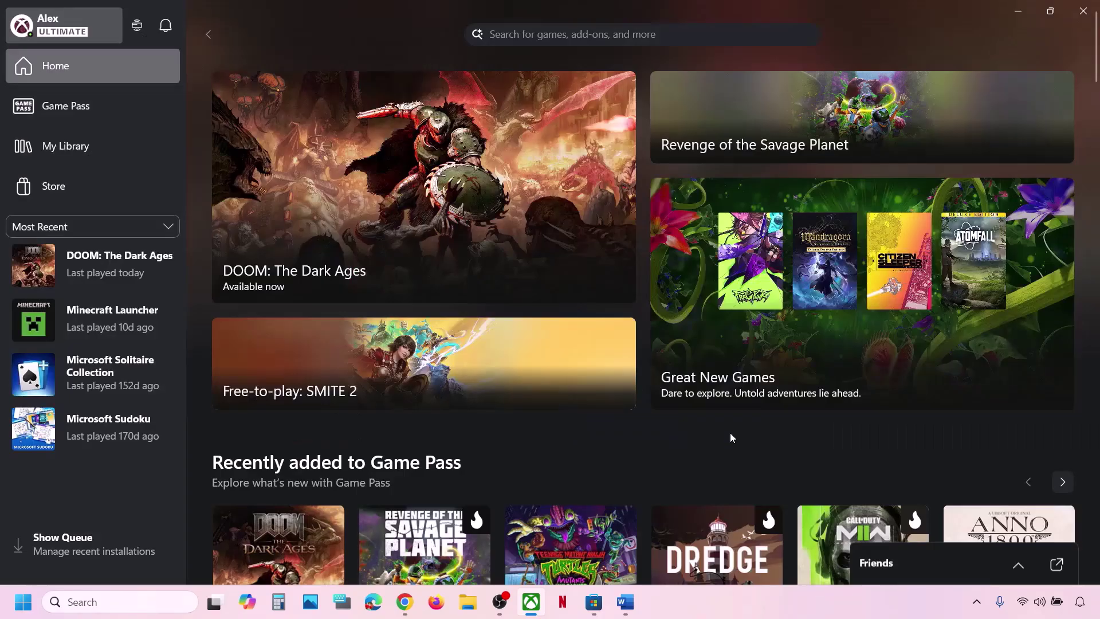
Step: Download the standalone Gaming Services Repair Tool from its Xbox Support article's Downloadable version section
click(408, 604)
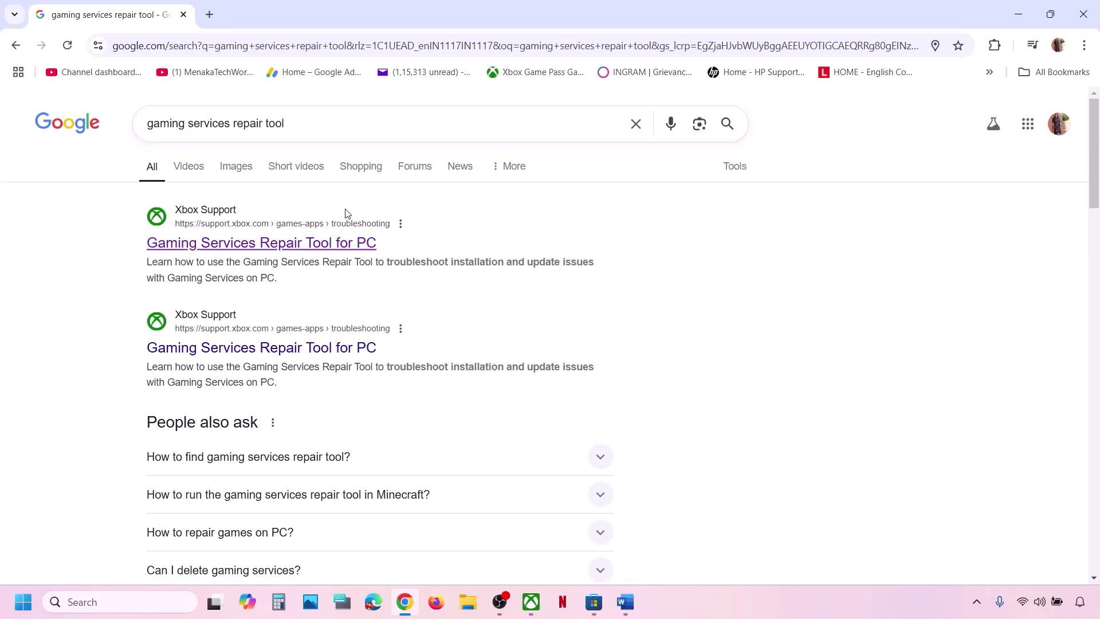
click(245, 248)
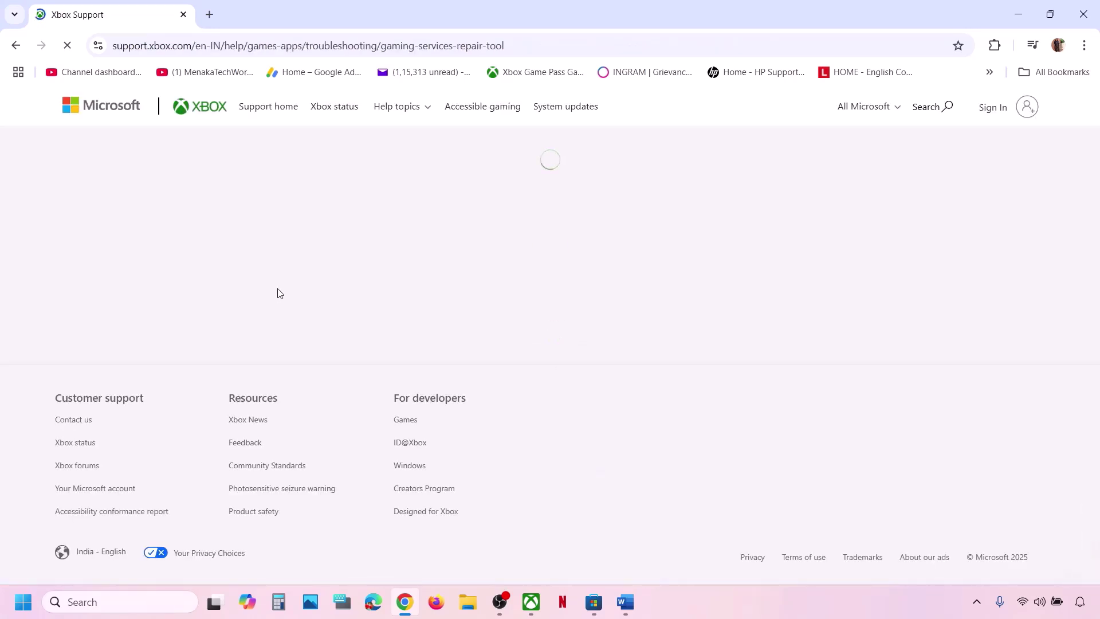
scroll(275, 292, down, 4)
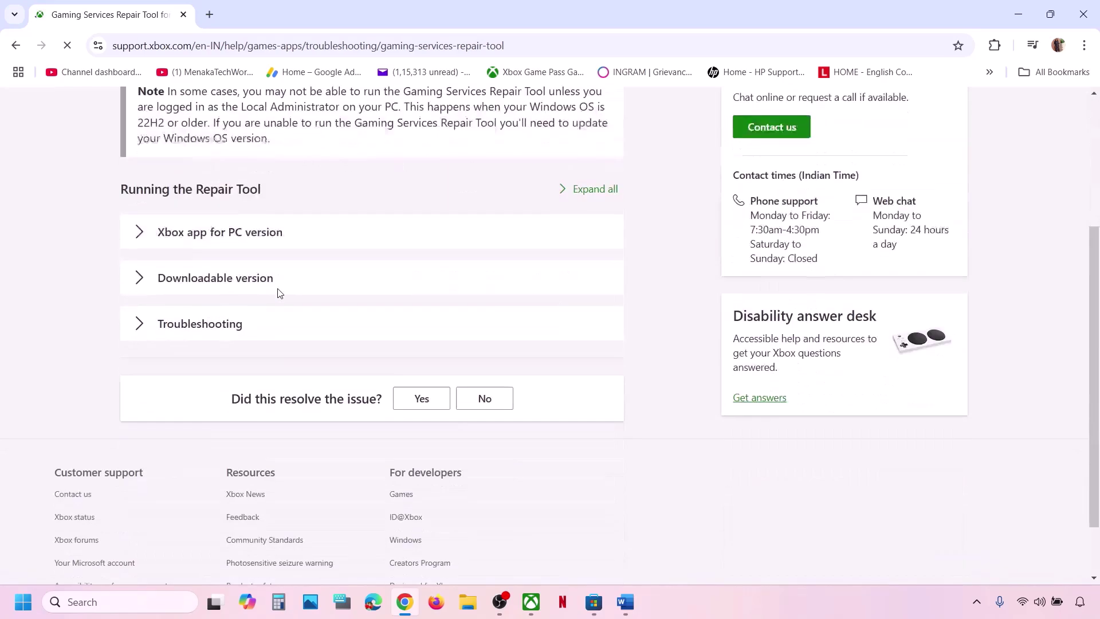
click(197, 276)
scroll(290, 401, down, 6)
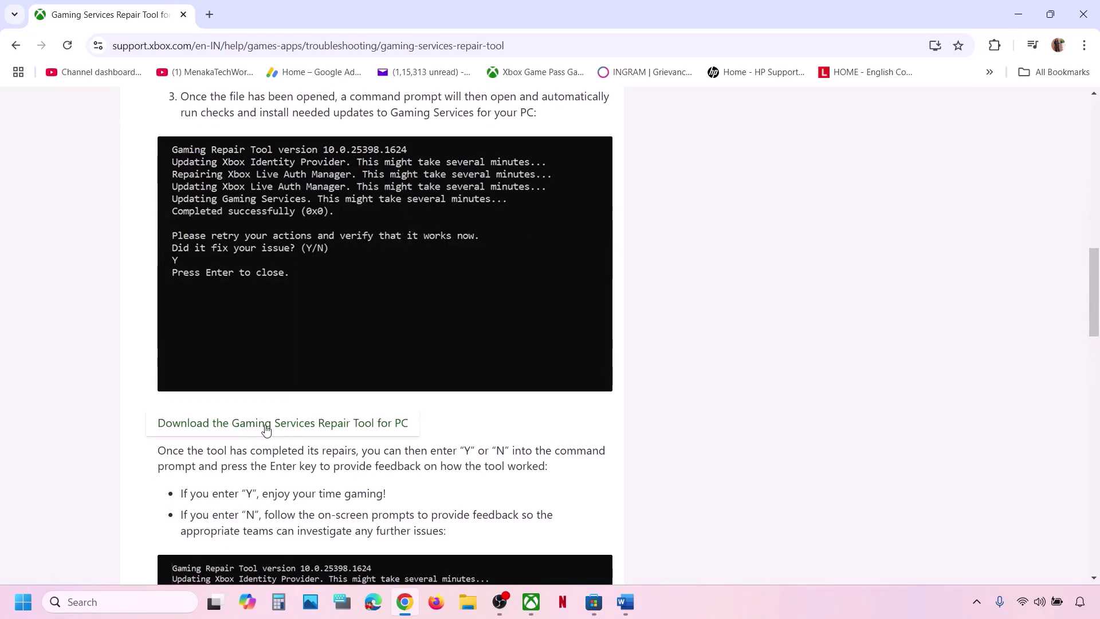
click(347, 426)
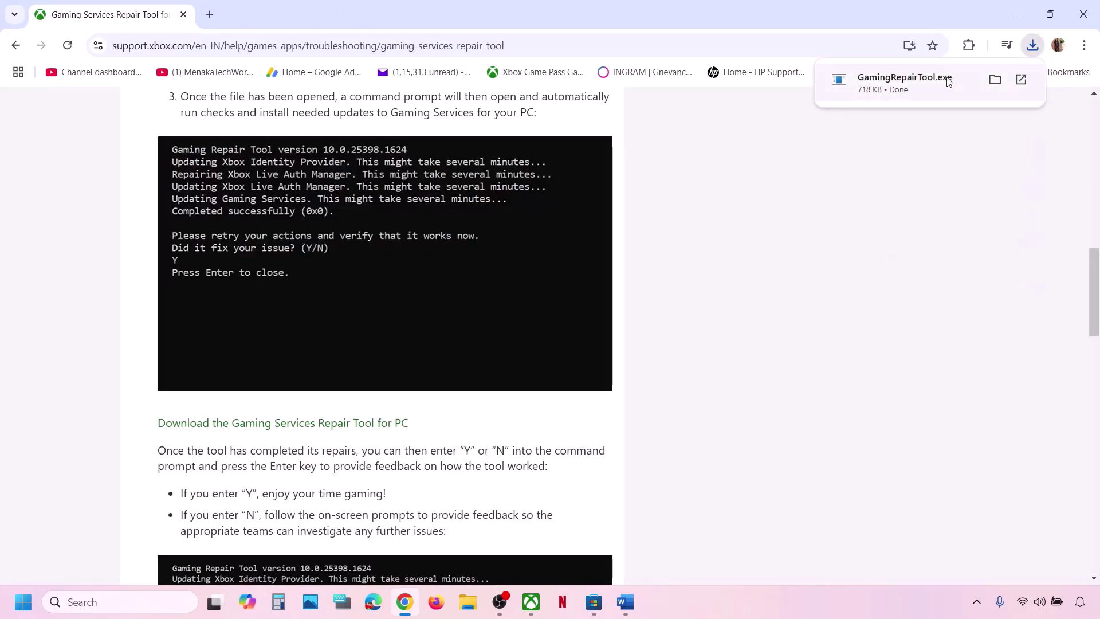
Step: Run GamingRepairTool.exe until it succeeds (0x0), then close its console windows
click(894, 77)
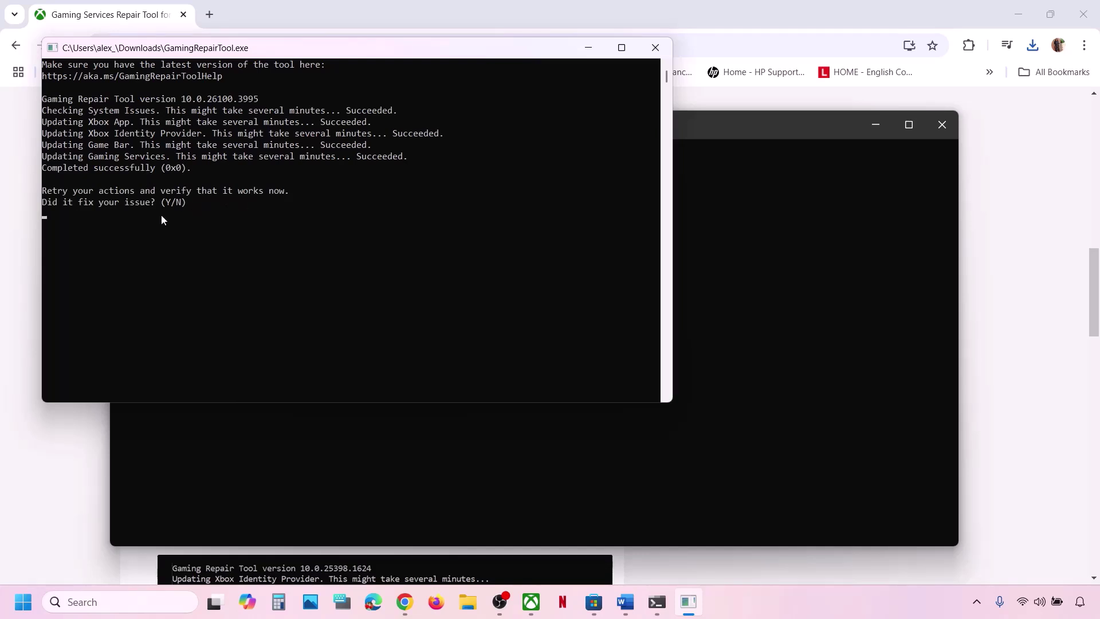
click(658, 47)
click(942, 125)
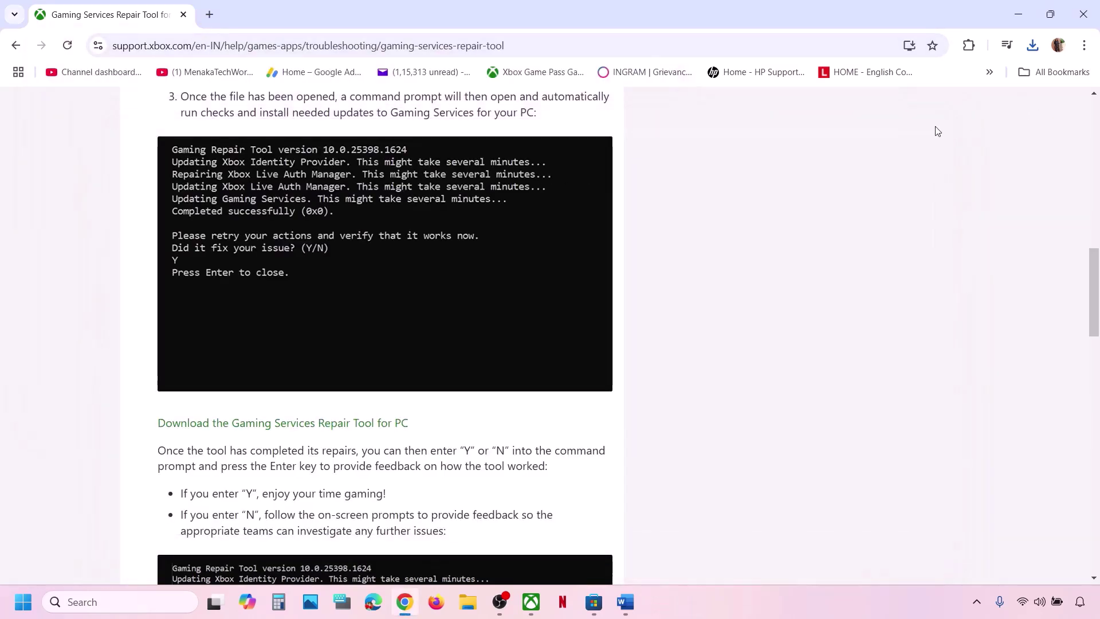
Step: Review Step 2 of the notes on re-signing in and fixing date, time and region
click(625, 602)
drag(134, 415, 606, 474)
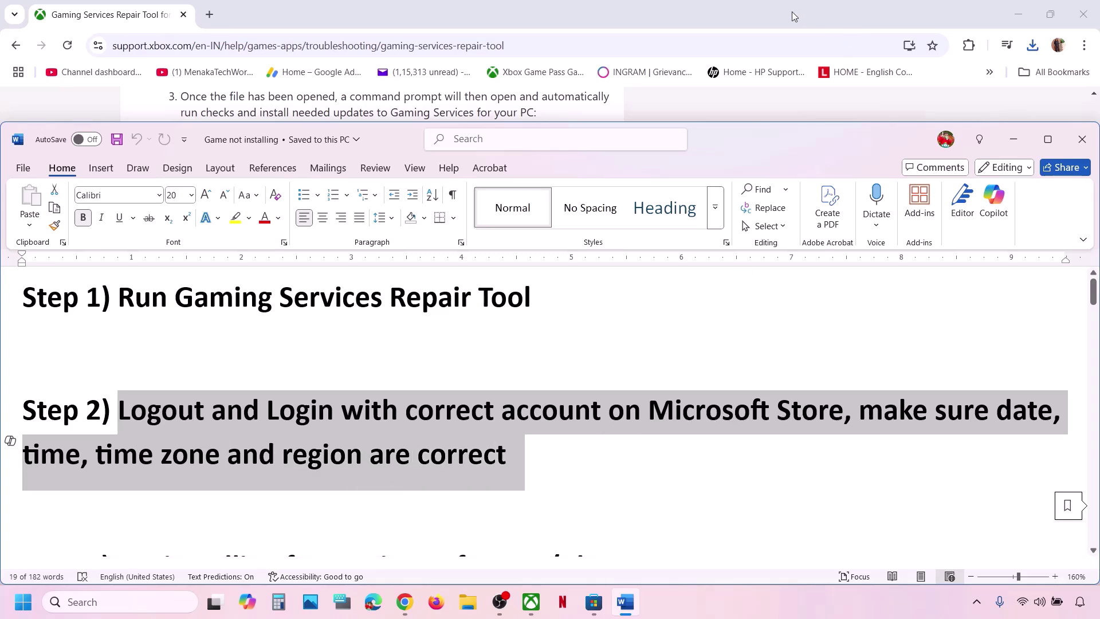
click(755, 41)
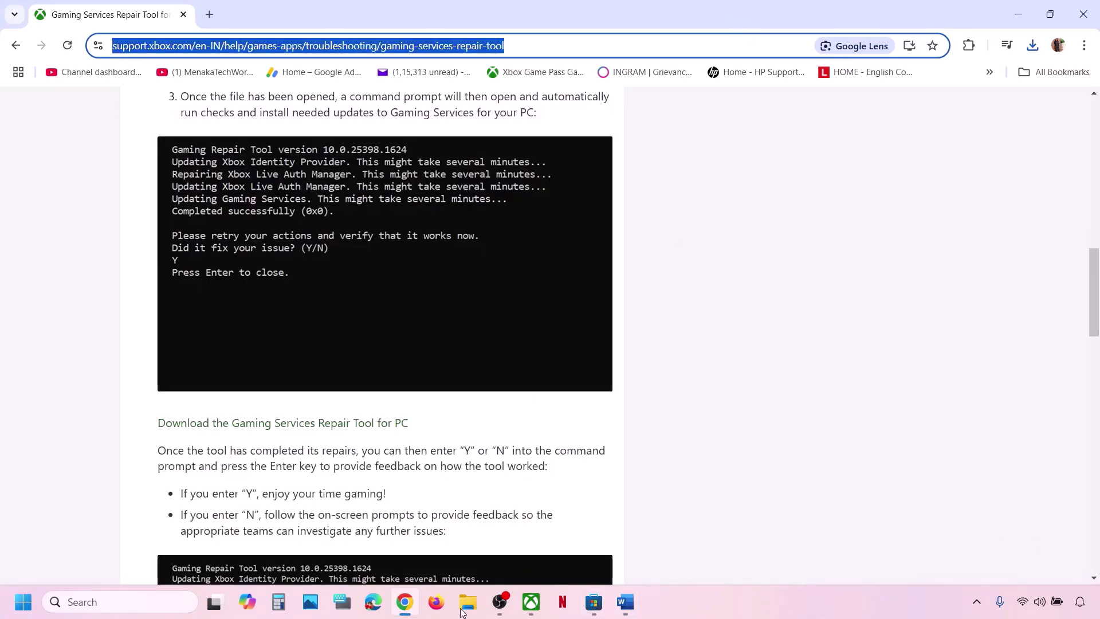
Step: Open Windows Settings with Win+I, then return to the Xbox app
key(super+i)
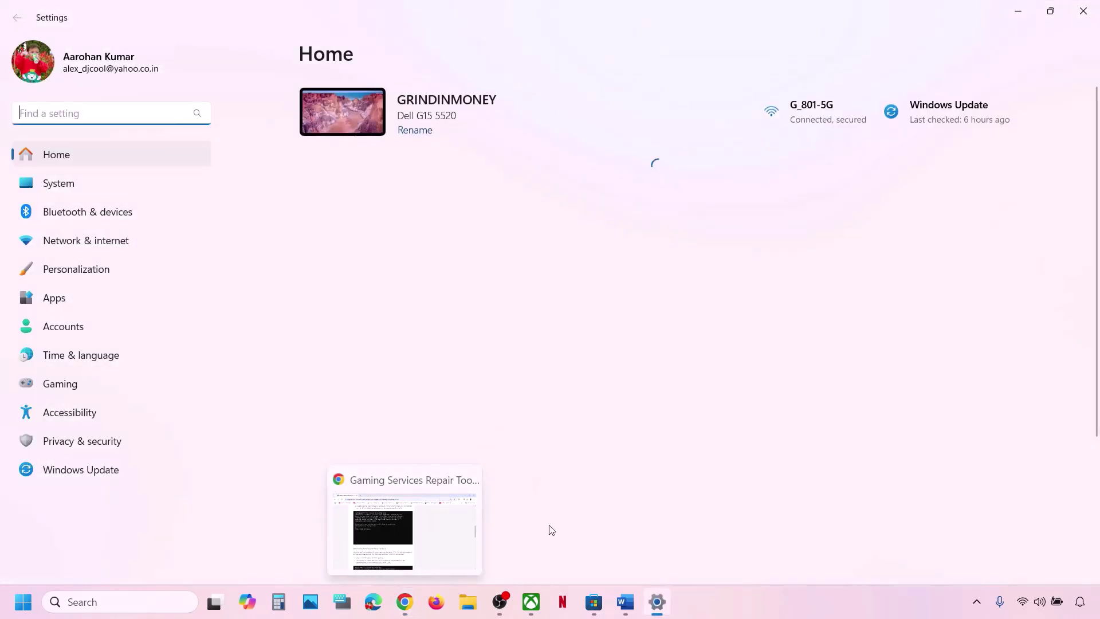
click(625, 602)
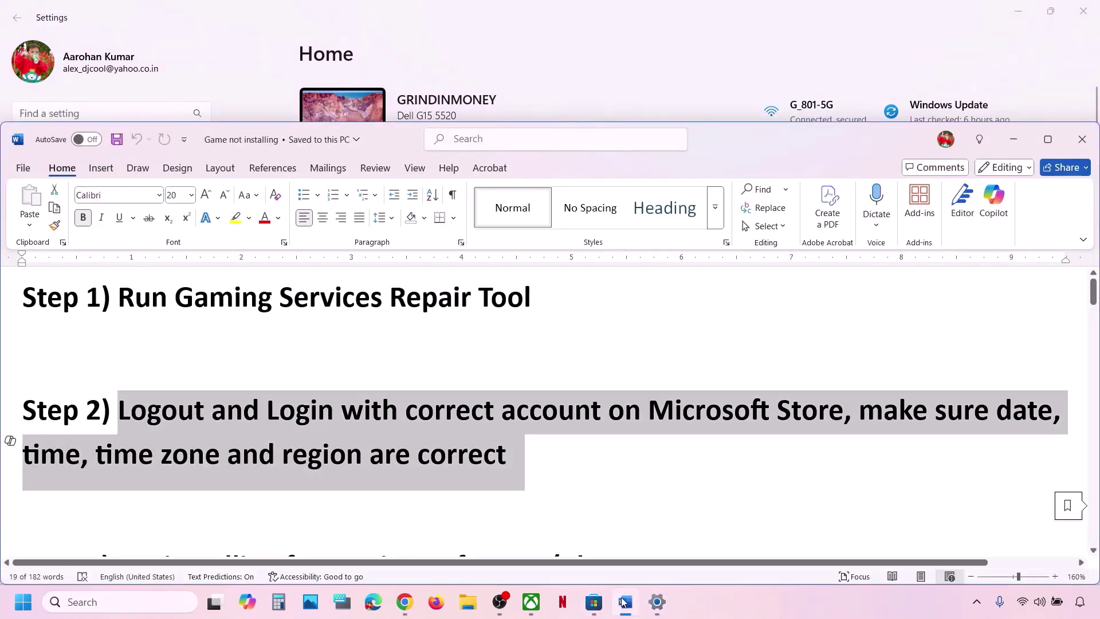
click(625, 601)
click(532, 606)
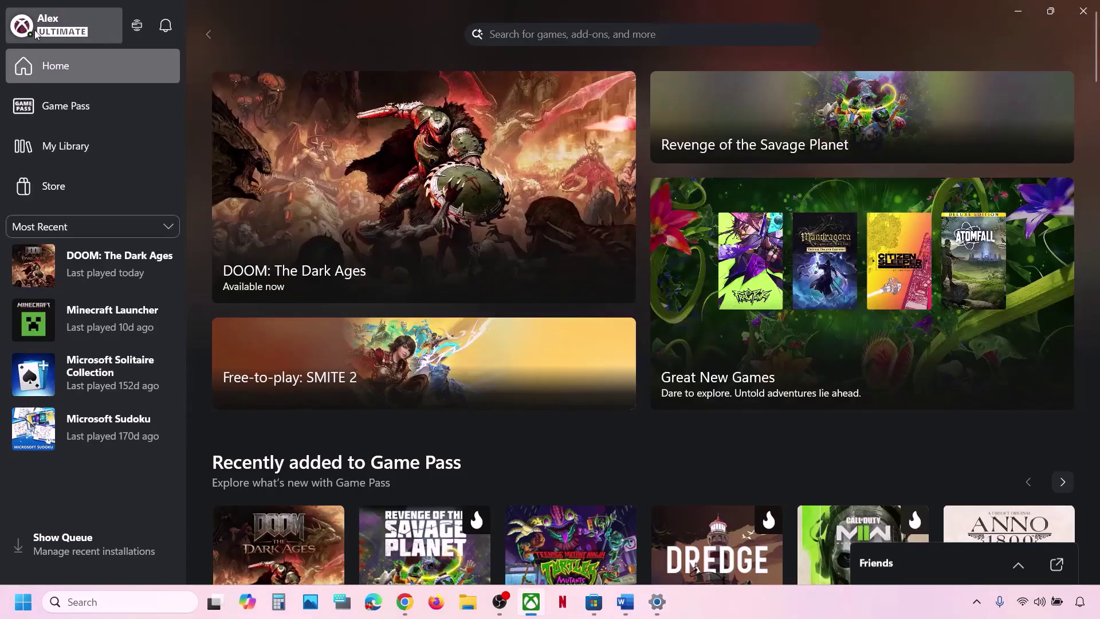
Step: Sign out of Microsoft Store and sign back in with the correct account and its PIN
click(594, 601)
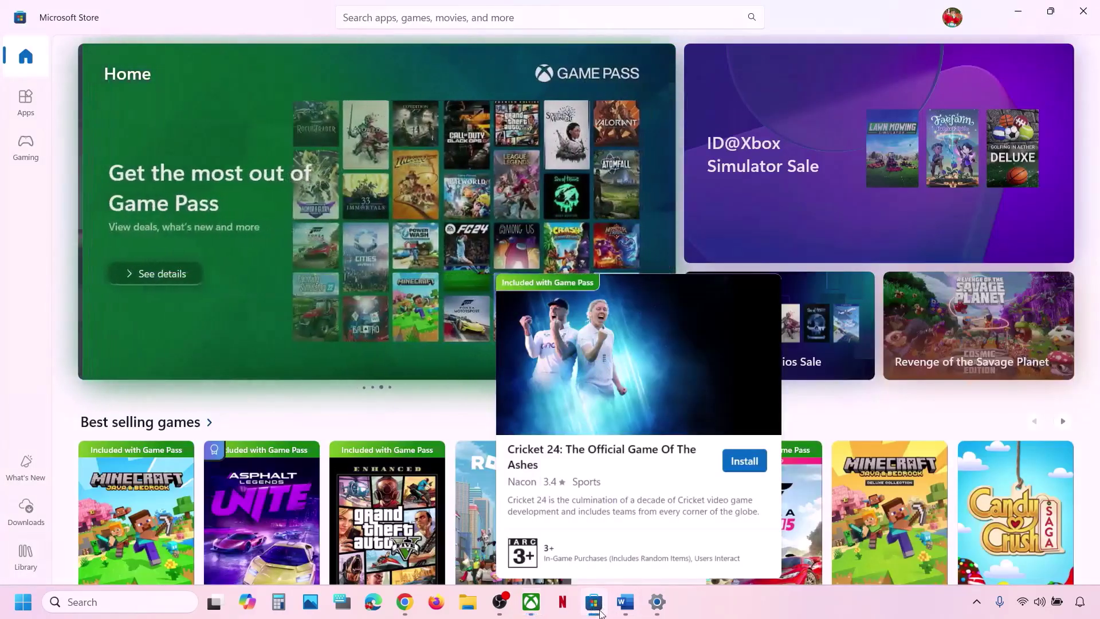
click(954, 22)
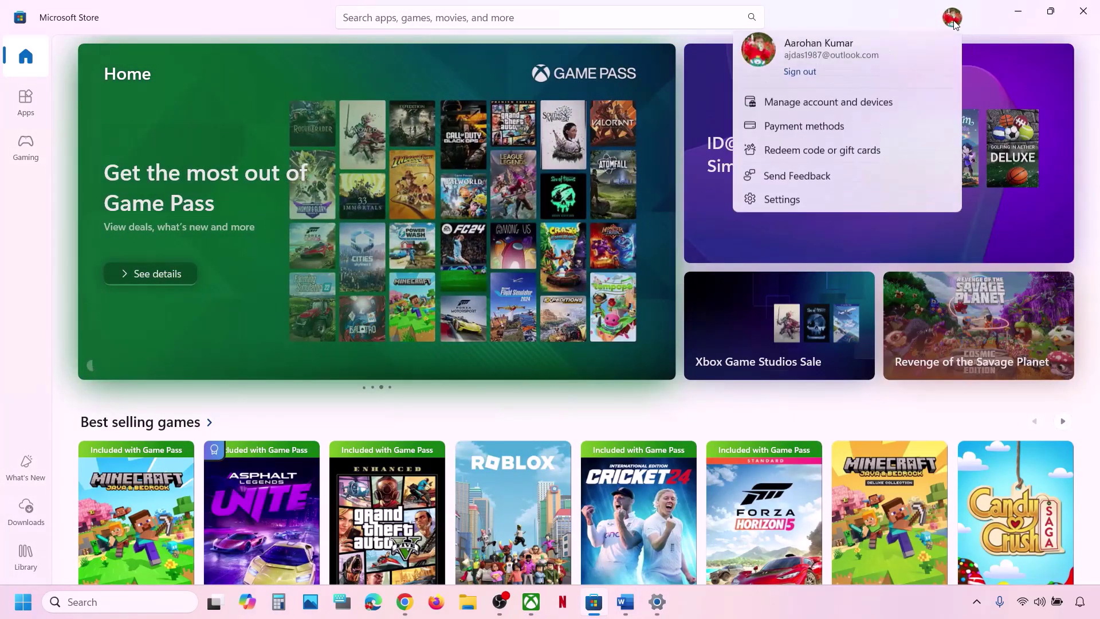
click(799, 78)
click(810, 48)
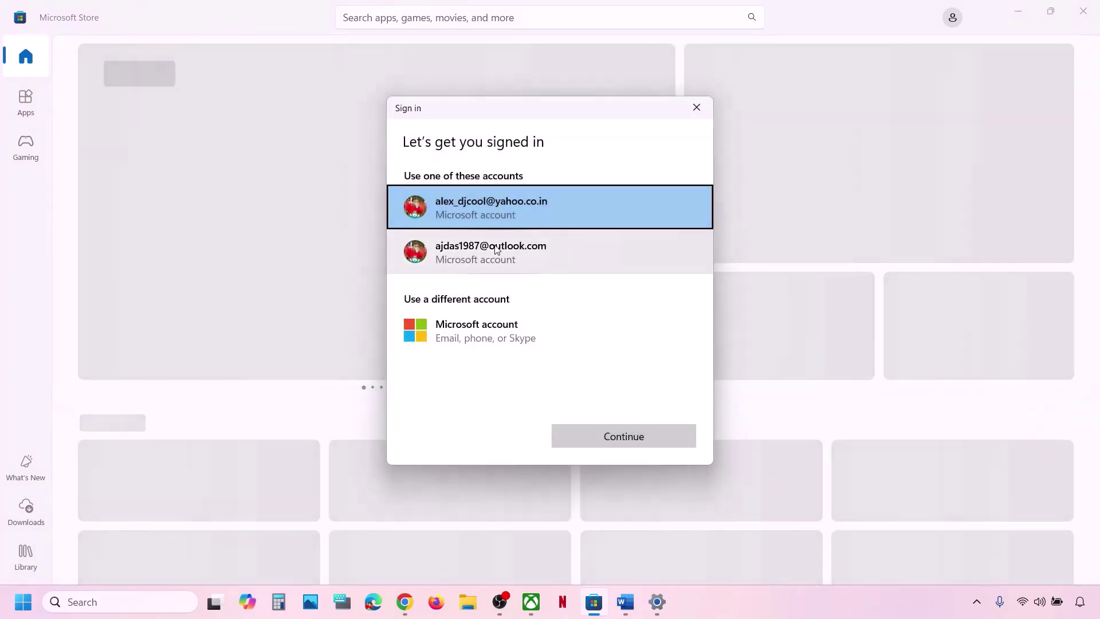
click(550, 253)
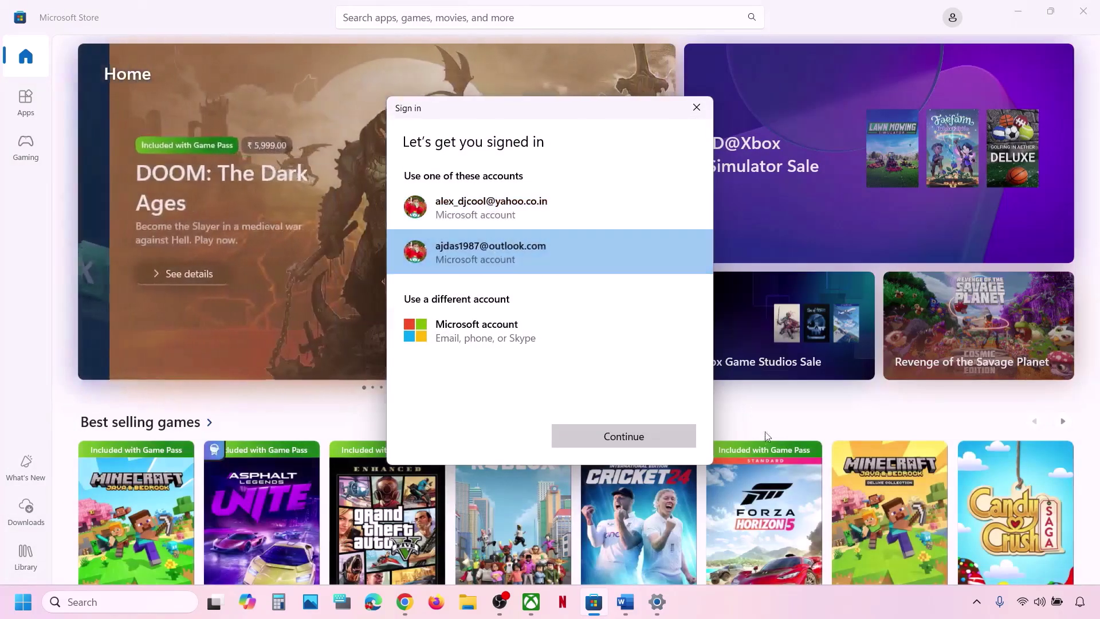
click(628, 438)
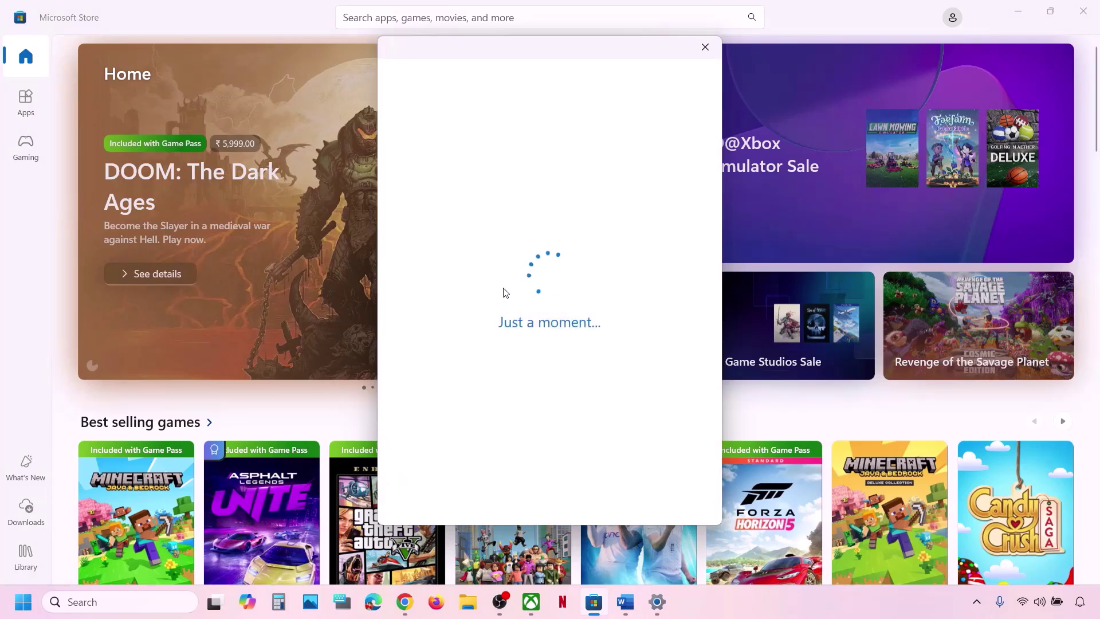
text(****)
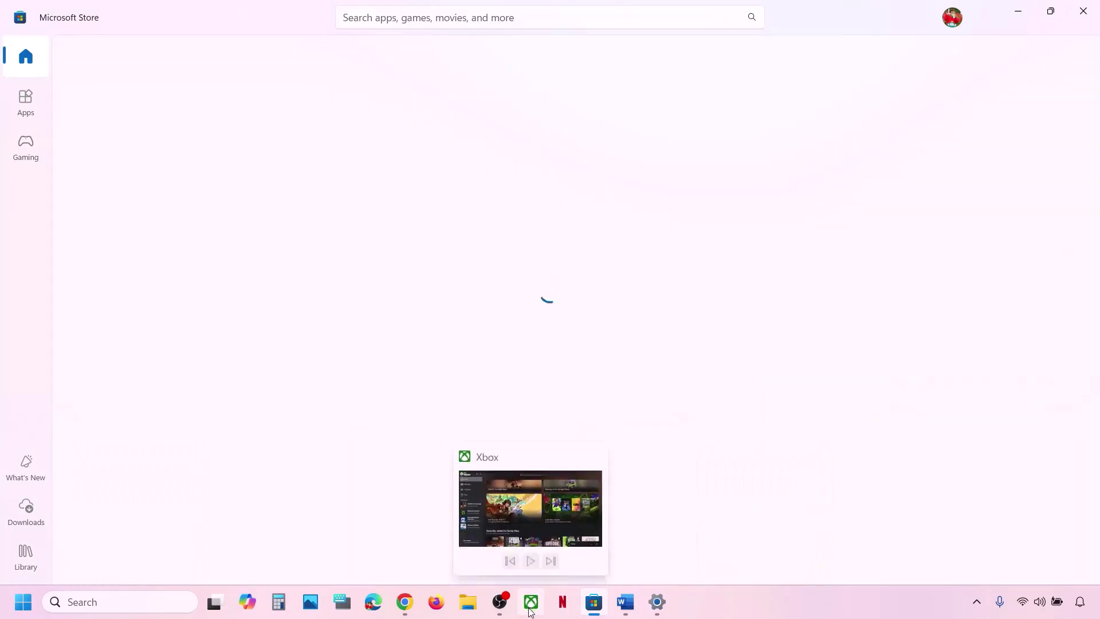
click(531, 602)
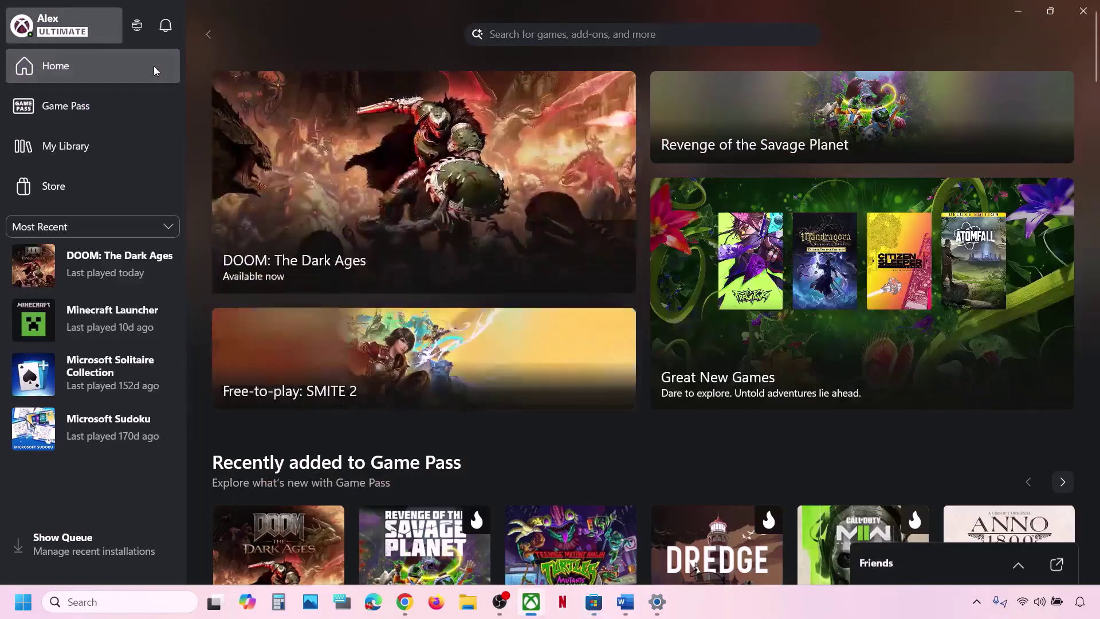
Step: Sign out of the Xbox app, then sign in again with the correct Microsoft account
click(87, 31)
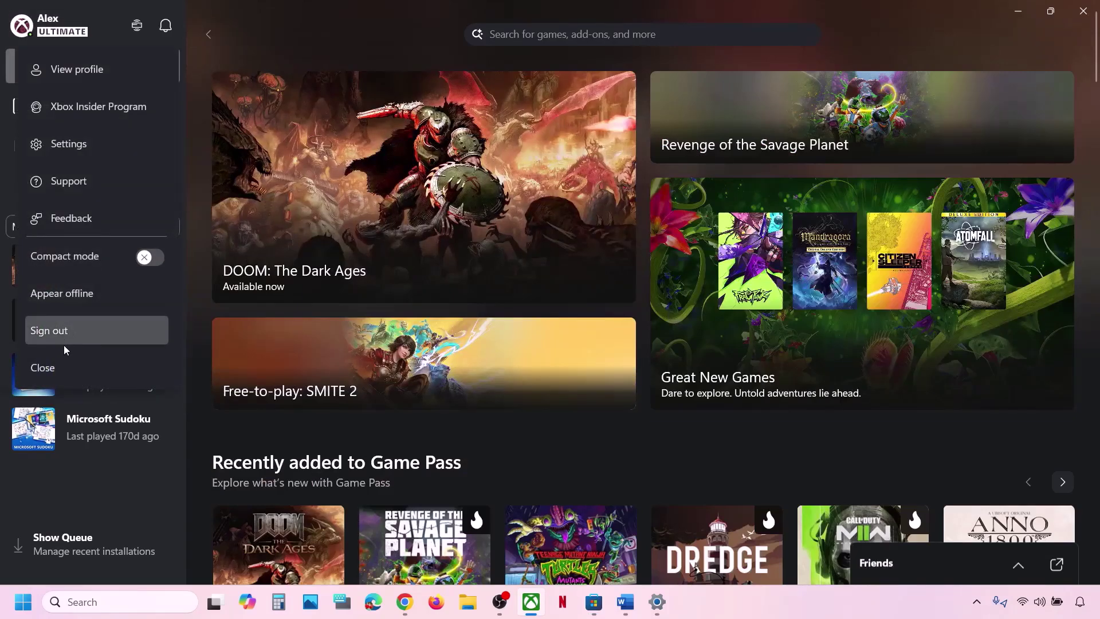
click(63, 330)
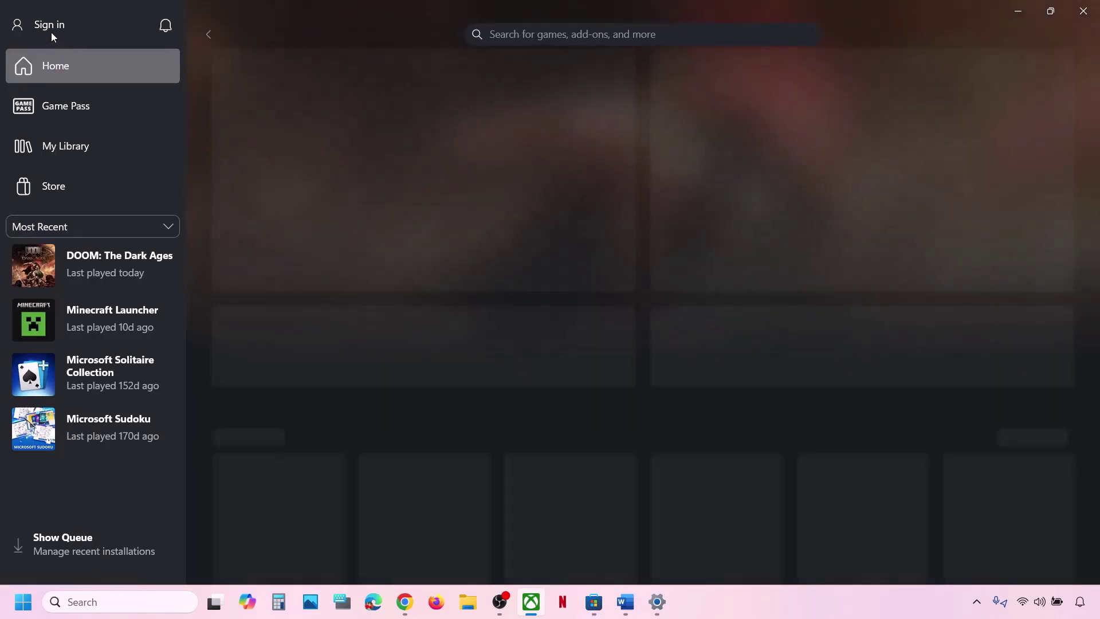
click(51, 27)
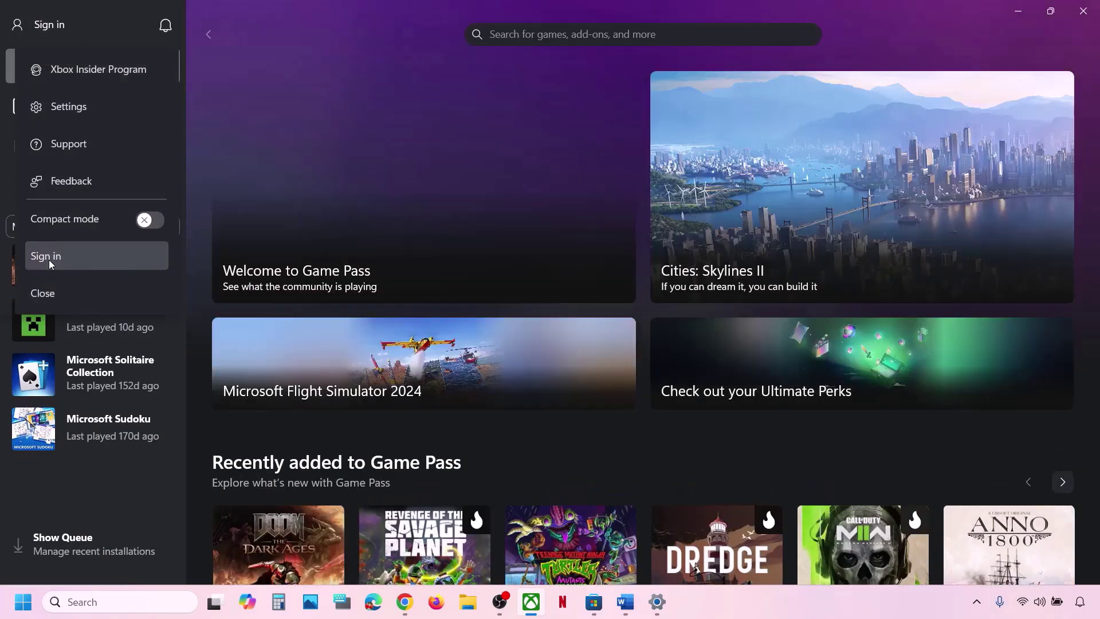
click(49, 259)
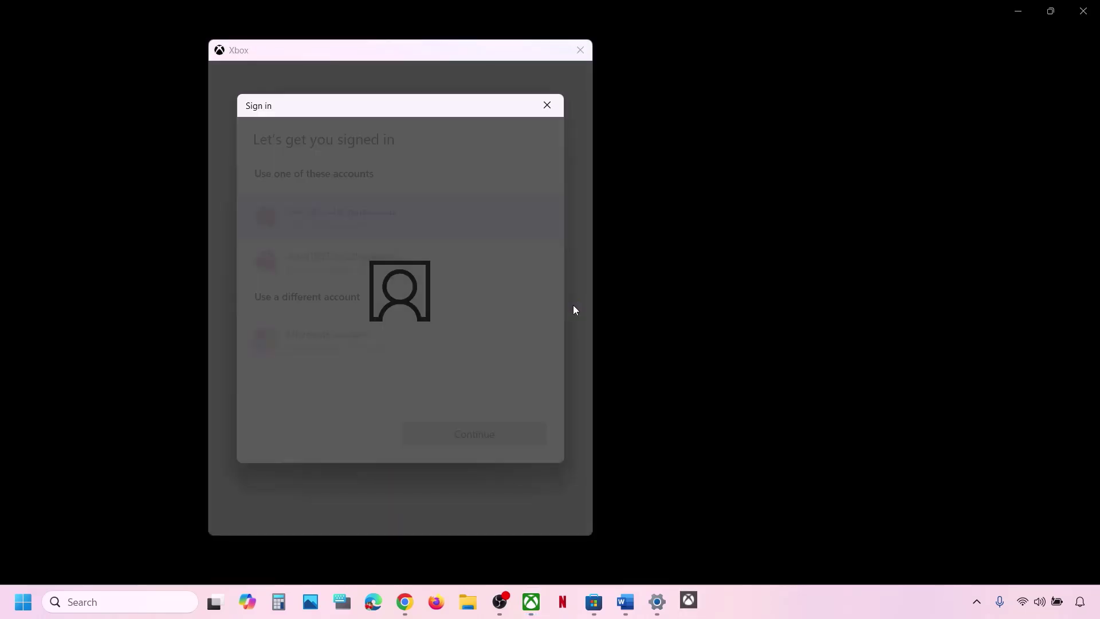
click(373, 256)
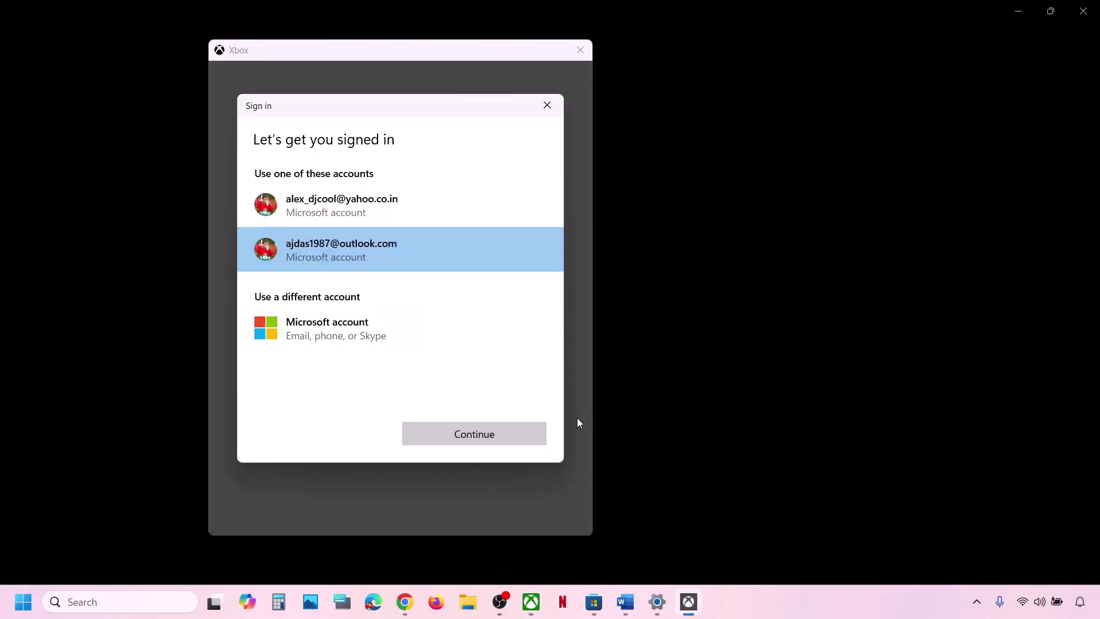
click(520, 436)
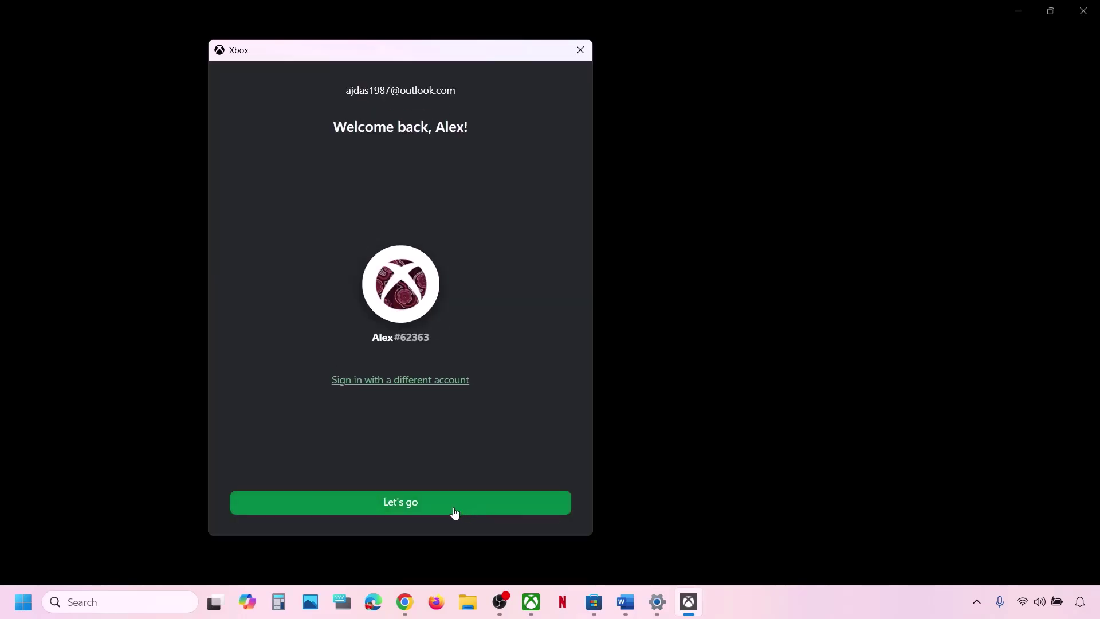
click(455, 512)
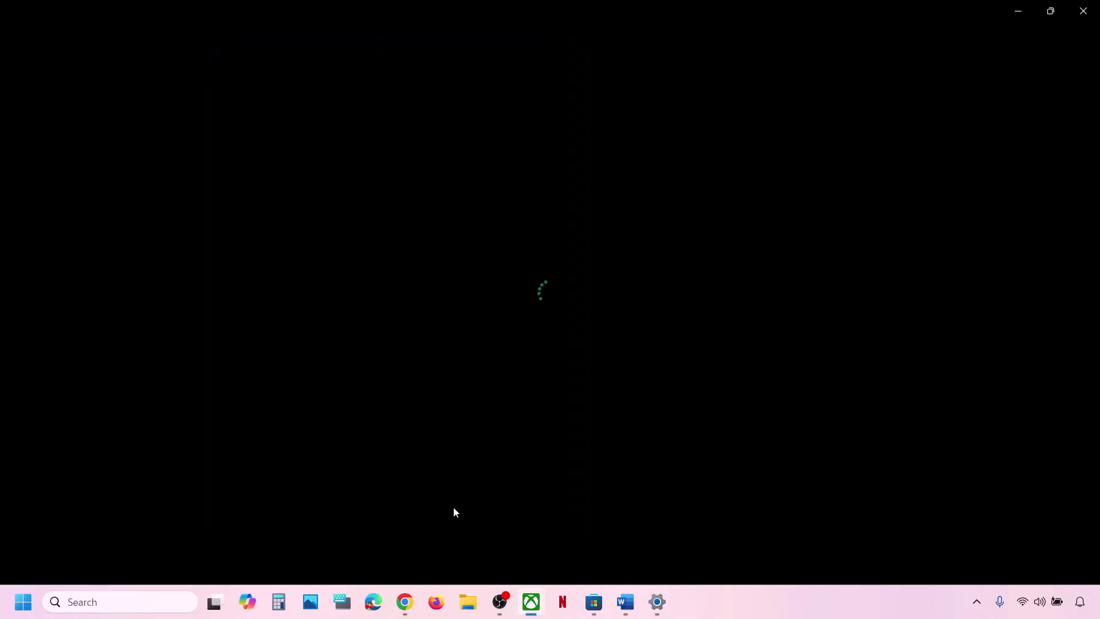
Step: Reread the Step 2 note on time zone and region, then switch to Windows Settings
click(625, 602)
click(652, 500)
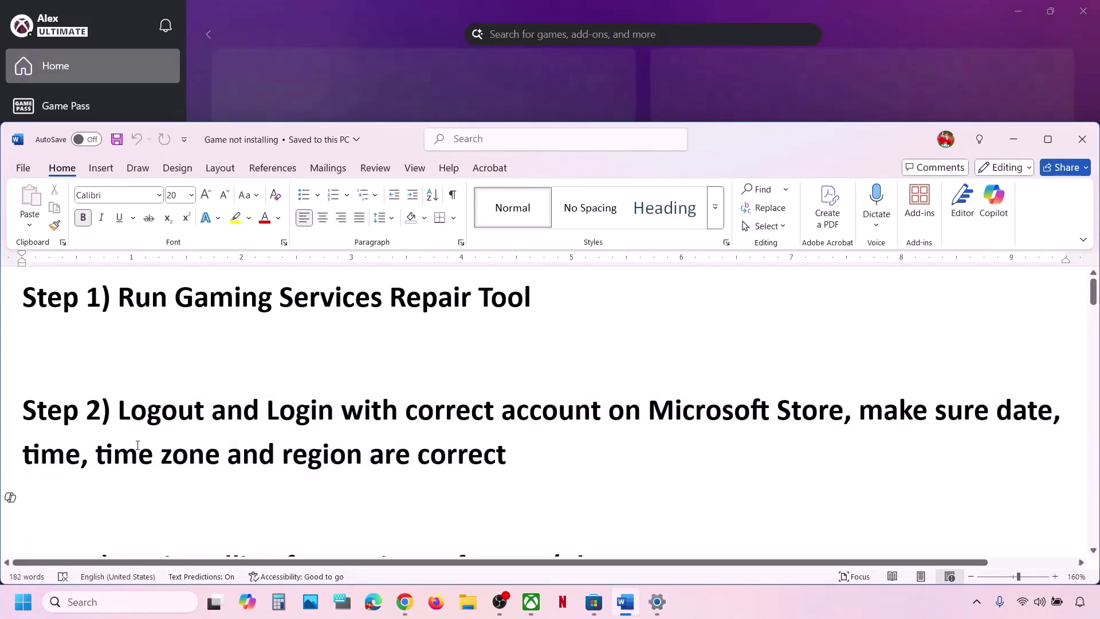
drag(117, 454, 565, 453)
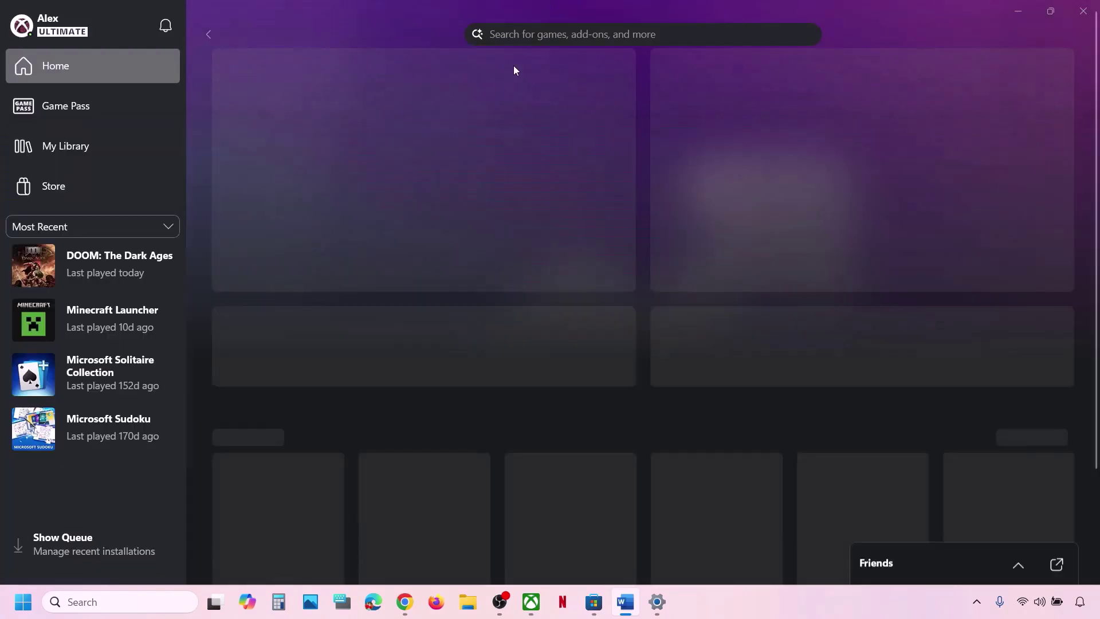
click(514, 66)
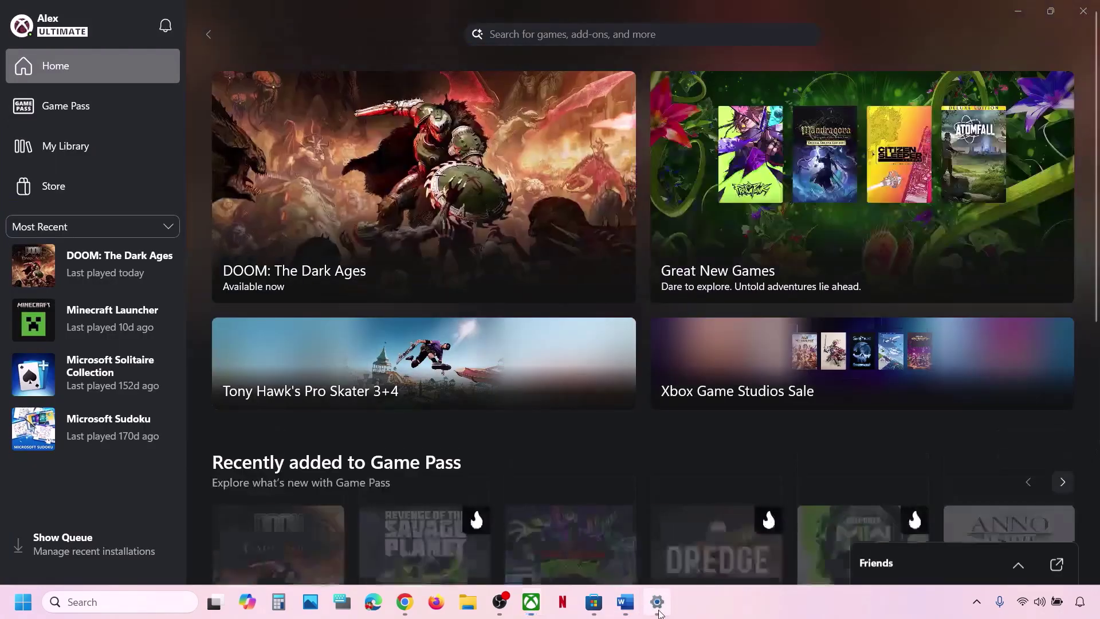
click(657, 602)
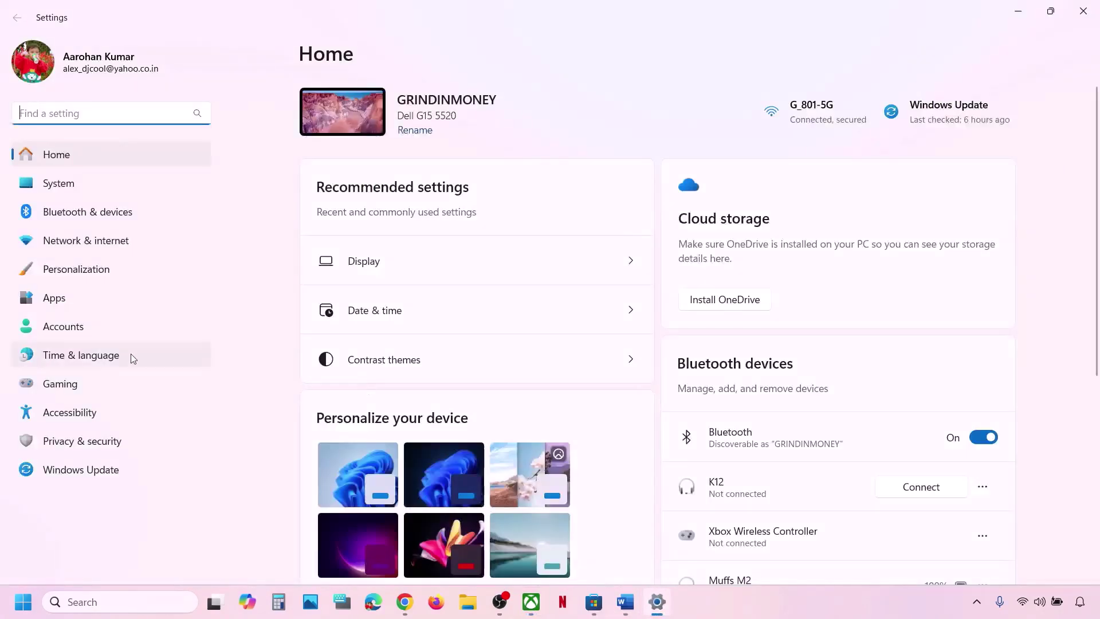
Step: Toggle automatic time zone and time off and back on, then sync the clock
click(80, 360)
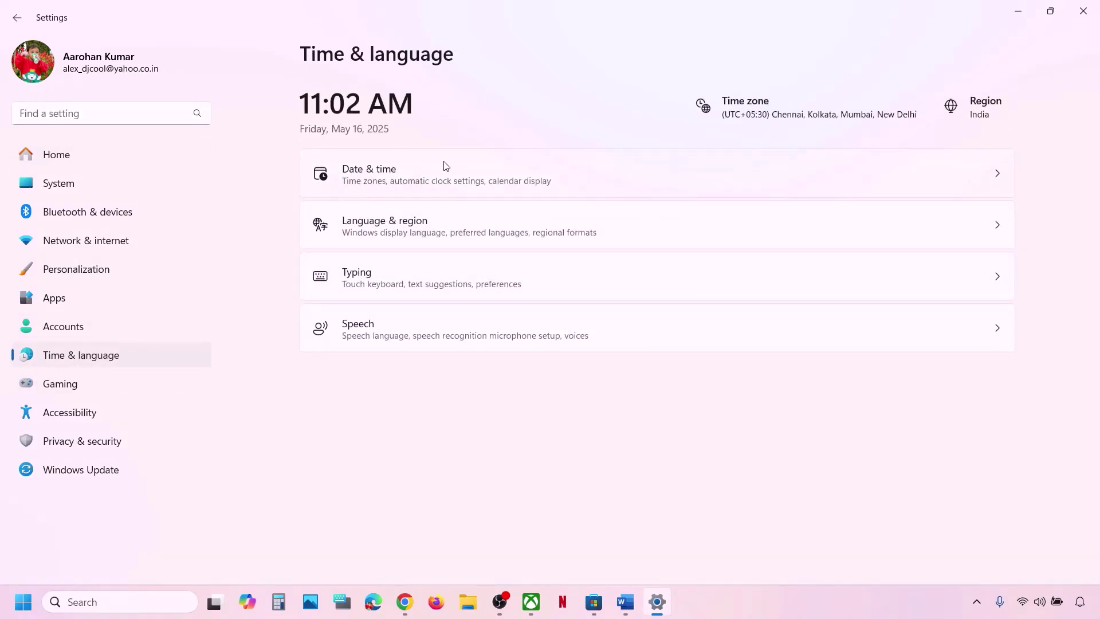
click(446, 166)
scroll(754, 289, down, 2)
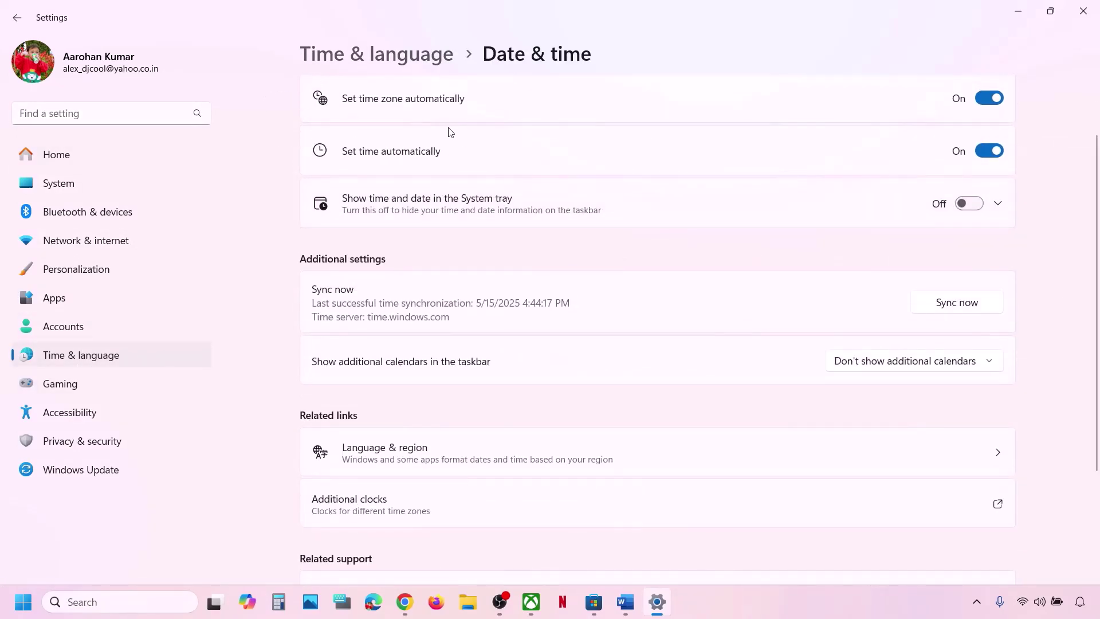
click(986, 98)
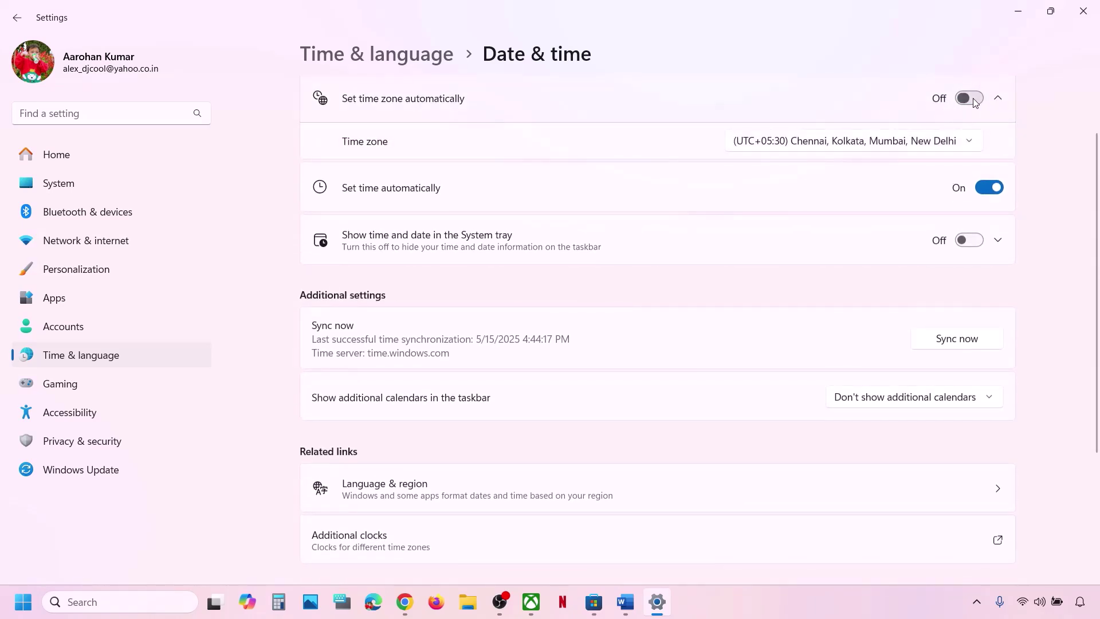
click(974, 99)
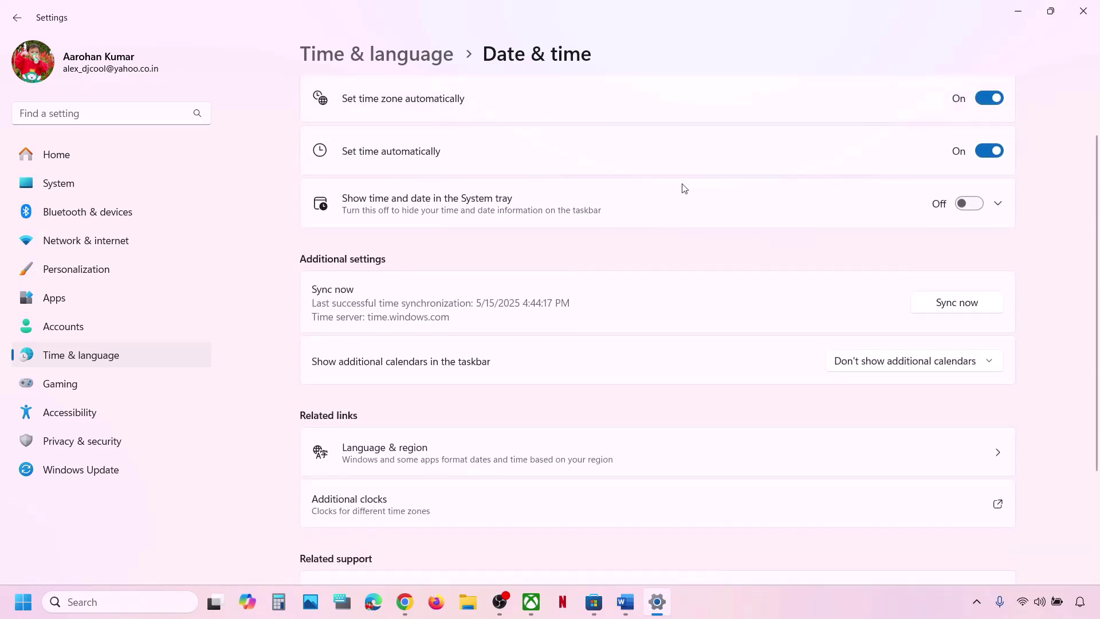
click(981, 152)
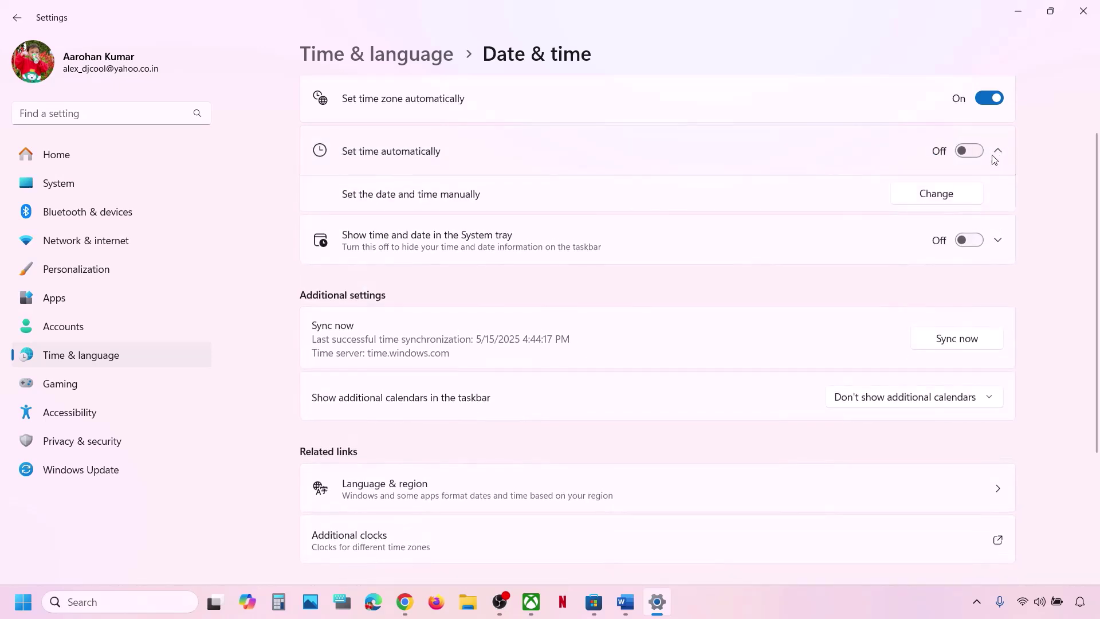
click(975, 152)
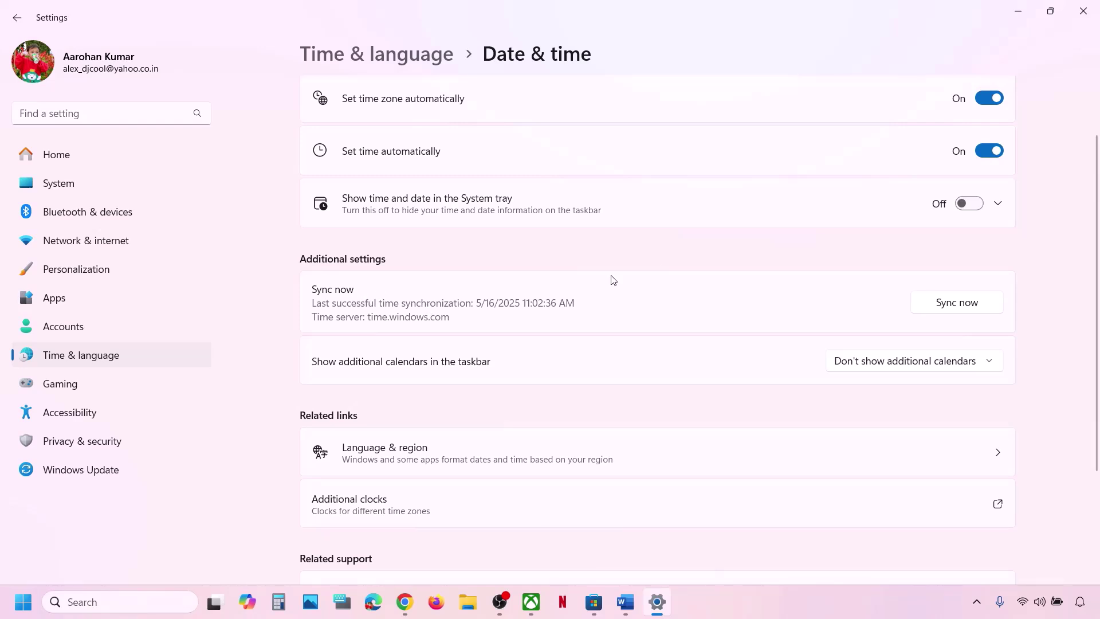
click(974, 312)
click(113, 354)
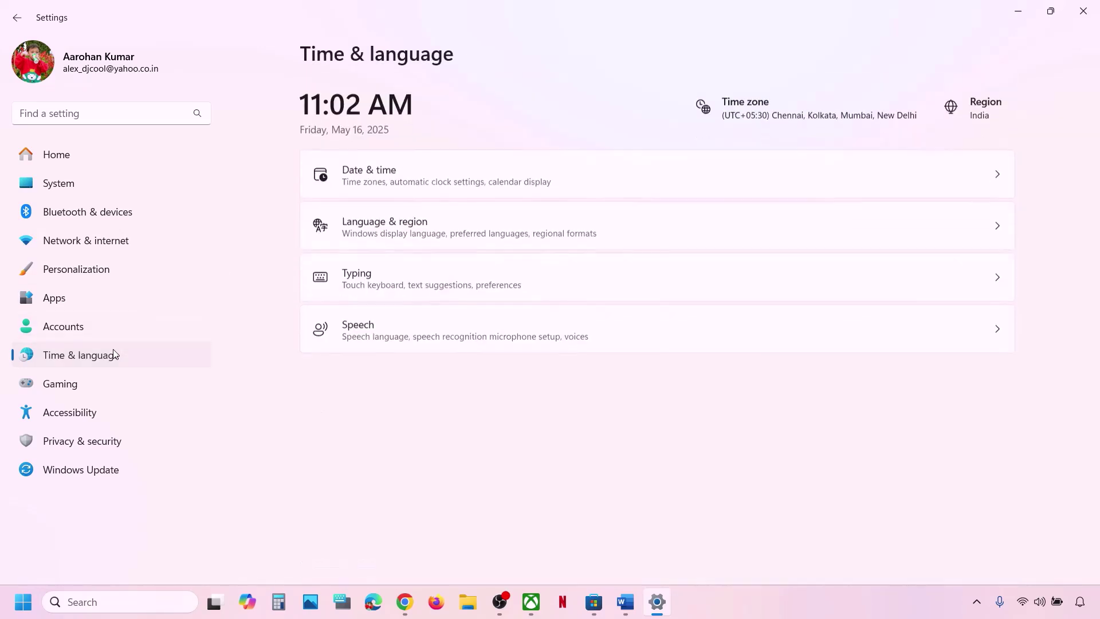
Step: Set the country or region to India in Language & region and close Settings
click(536, 230)
scroll(690, 327, down, 1)
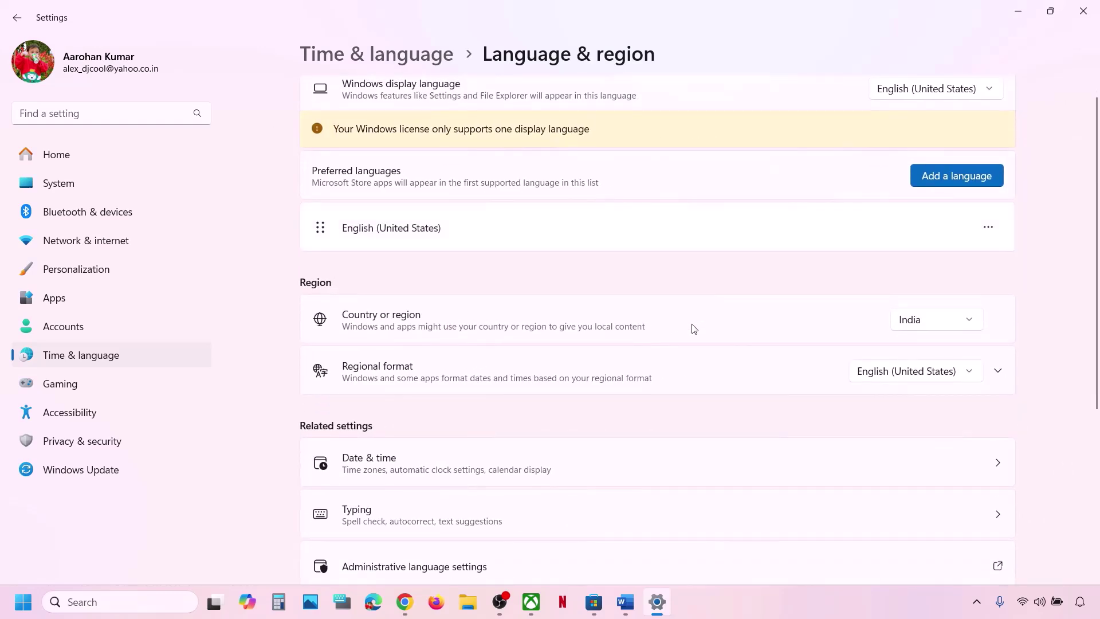
click(925, 330)
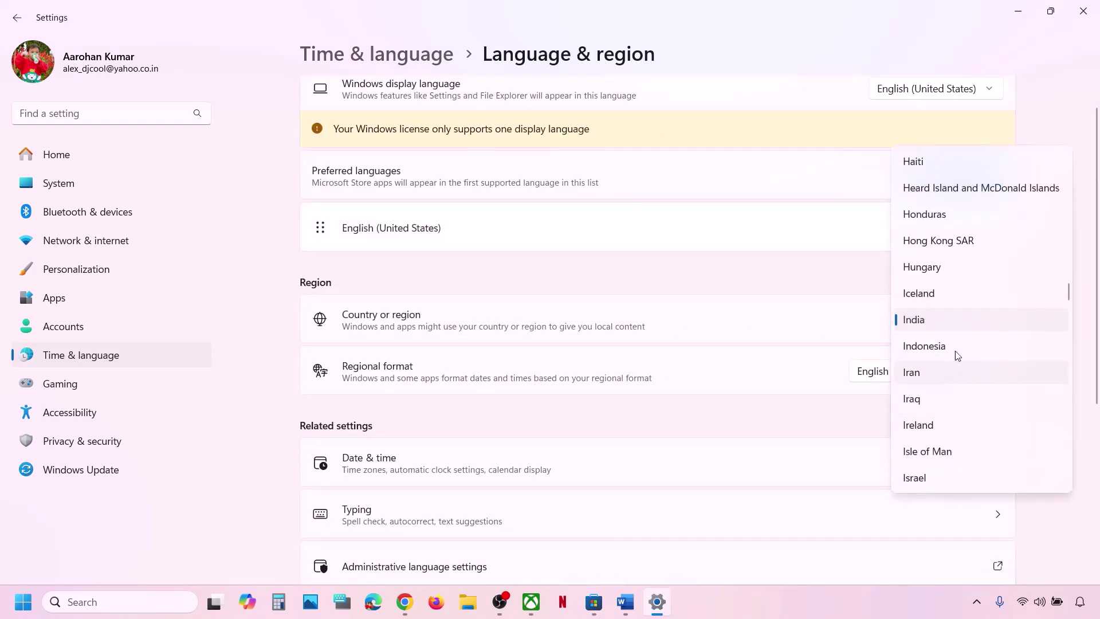
click(952, 325)
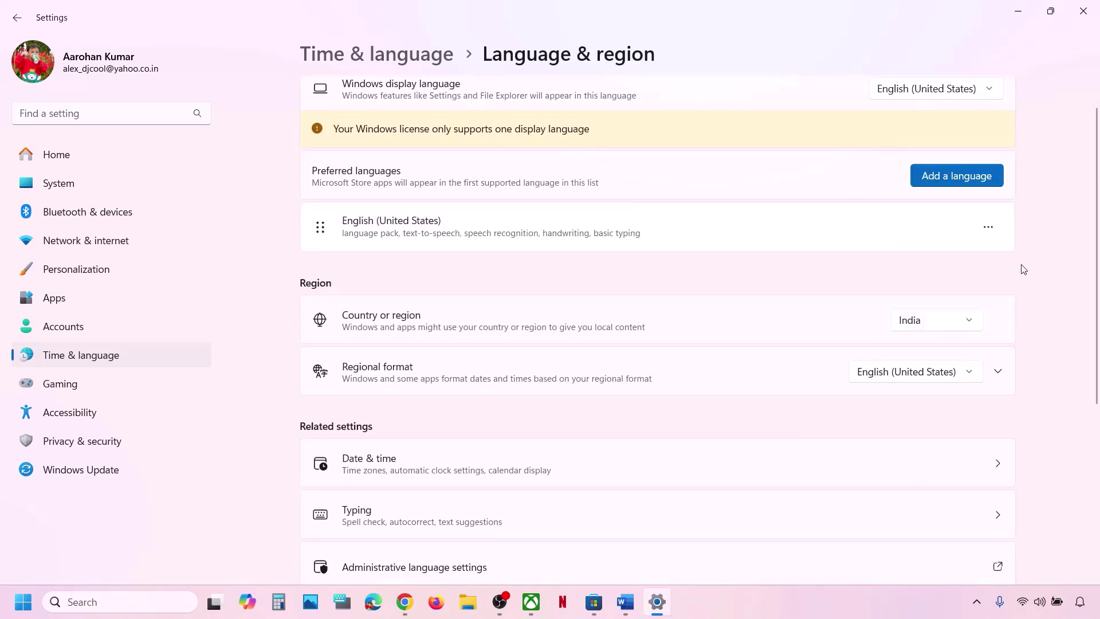
click(1095, 12)
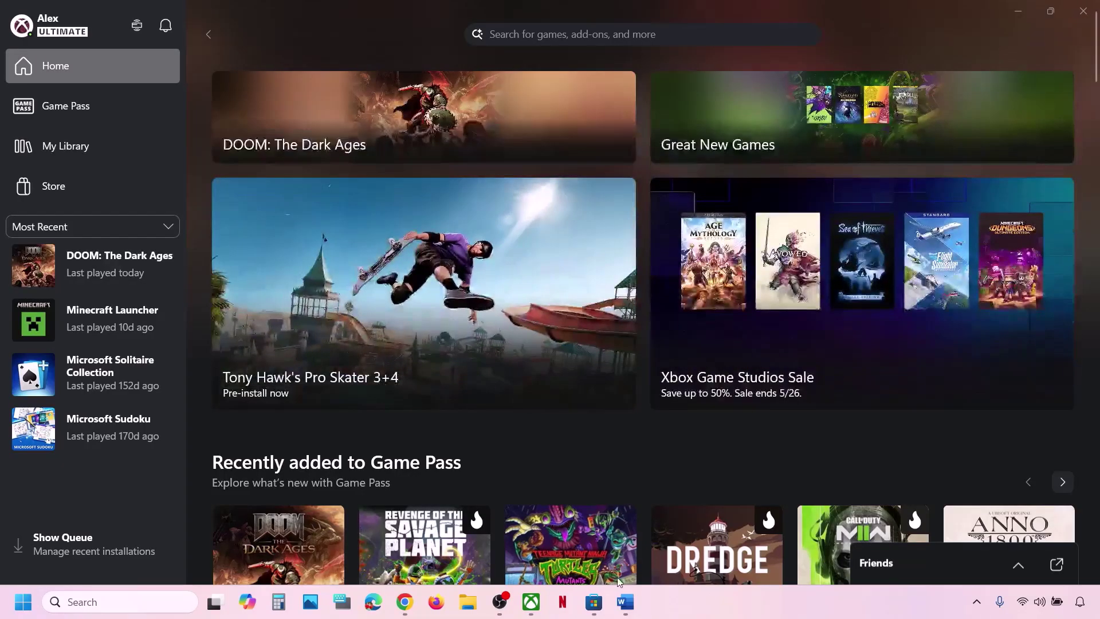
Step: Read Step 3 in the notes, then view Microsoft Store's Updates & downloads page
click(625, 602)
scroll(488, 442, down, 4)
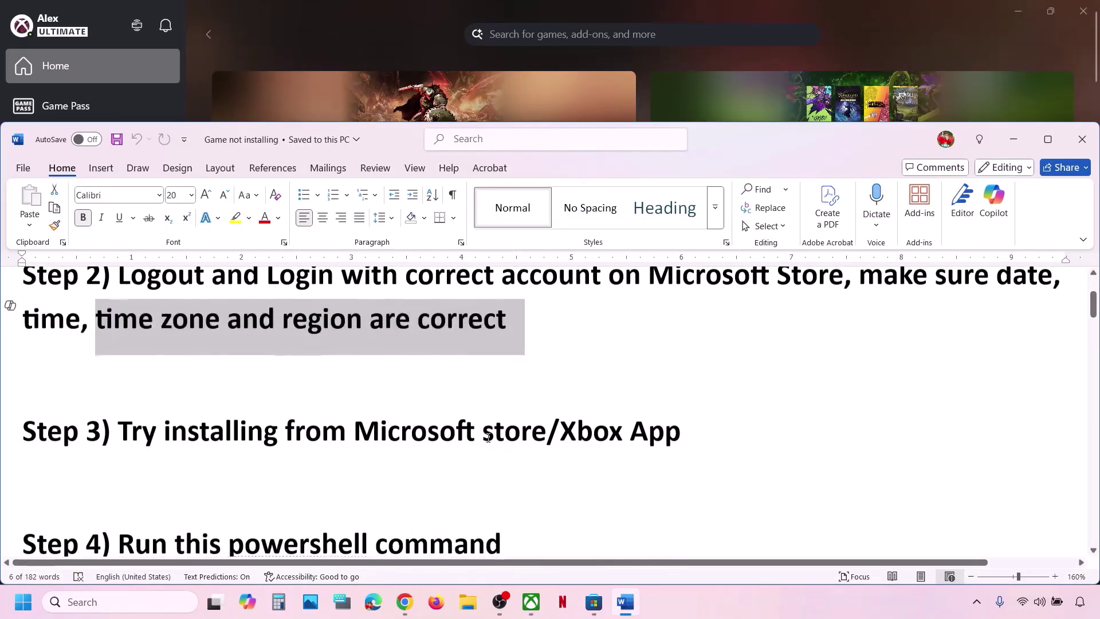
drag(163, 438, 695, 418)
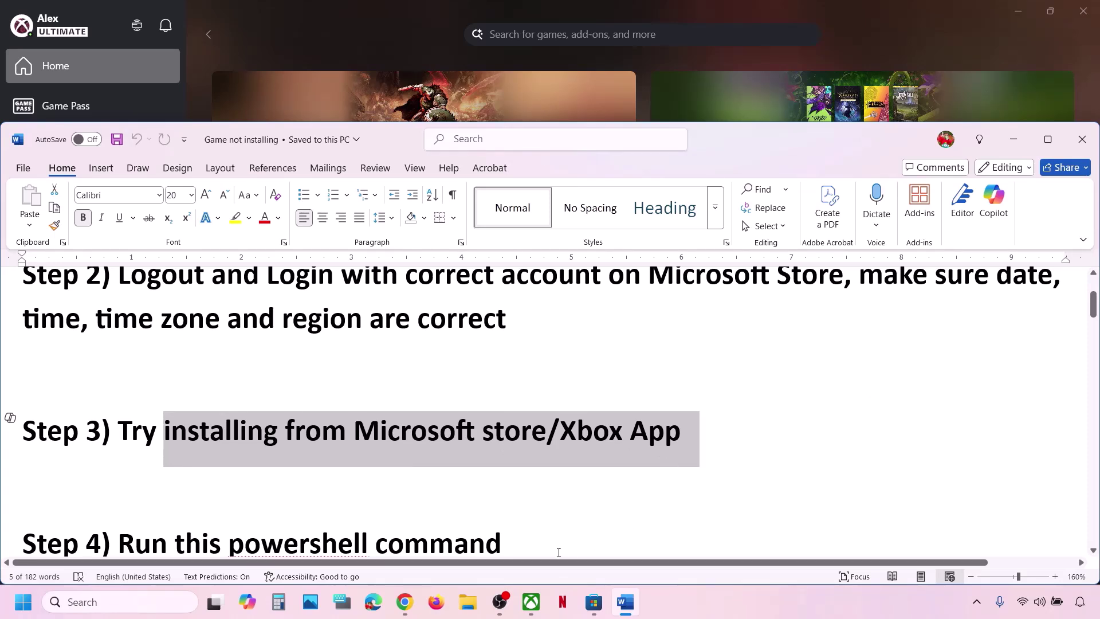
click(594, 602)
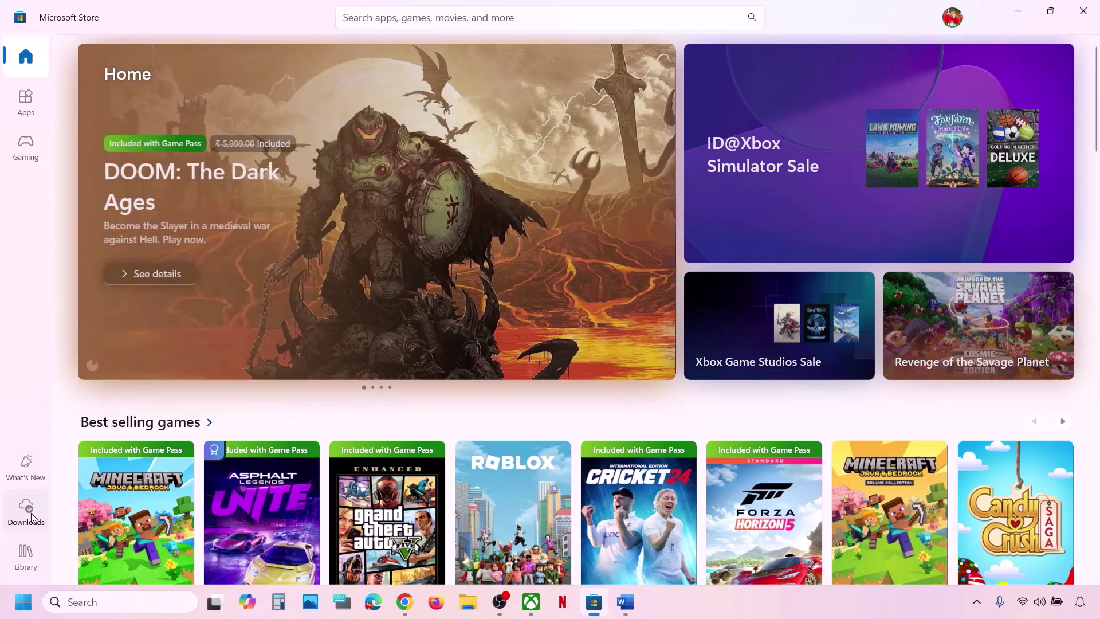
click(26, 510)
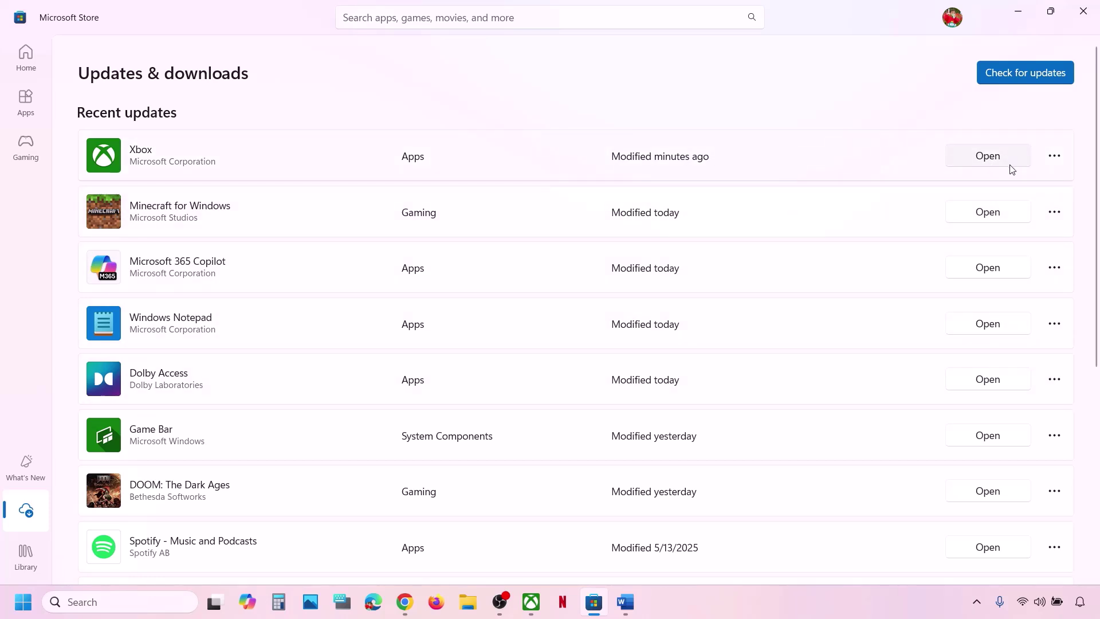
Step: Launch Xbox from its update entry, check the Store Library, then return to Xbox
scroll(961, 341, down, 5)
scroll(962, 341, up, 6)
click(986, 173)
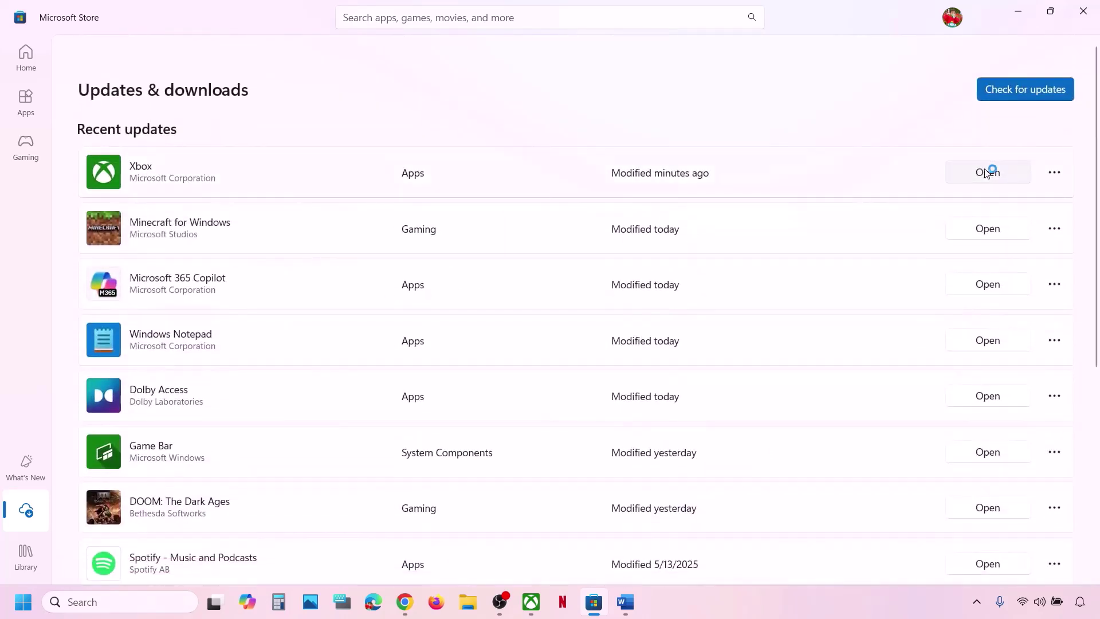
click(25, 556)
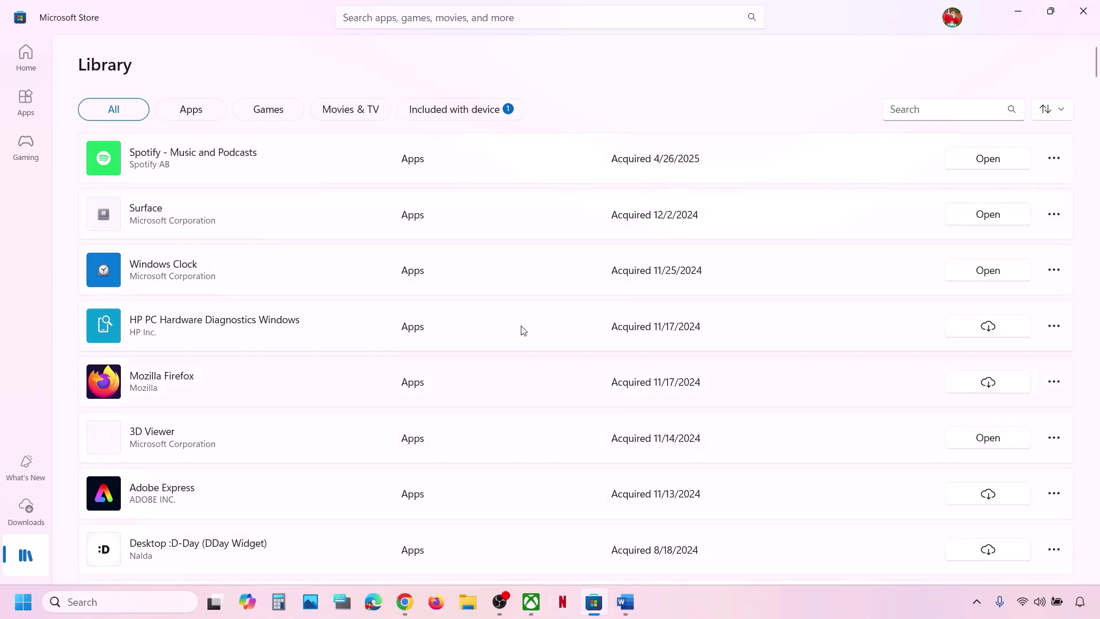
click(532, 601)
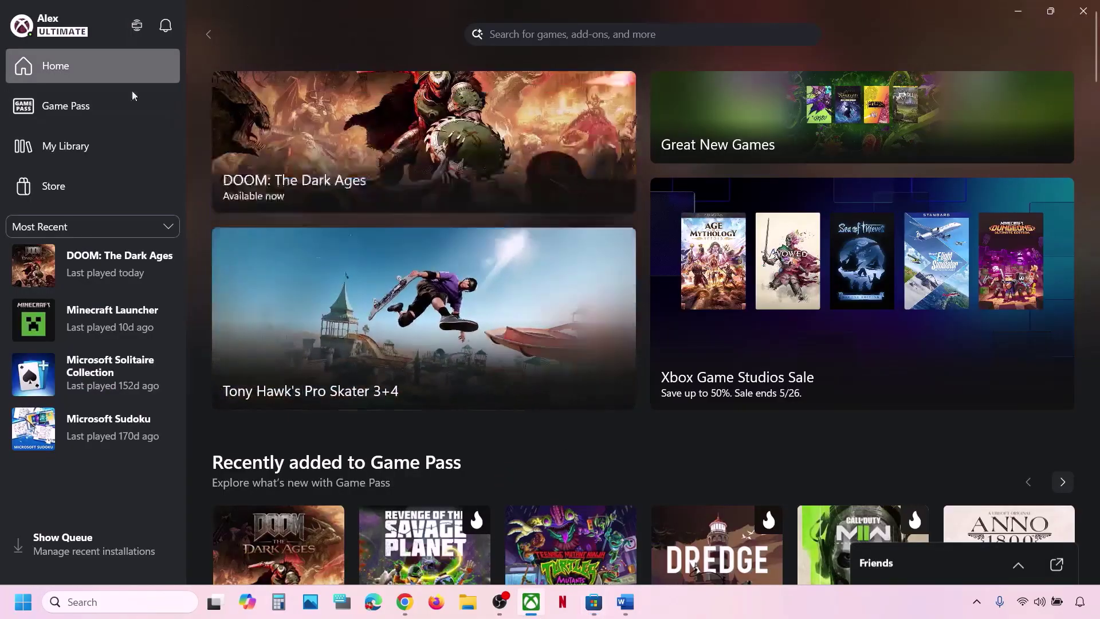
Step: Copy the Step 4 Get-AppxPackage PowerShell command from the Word troubleshooting notes
click(624, 603)
scroll(443, 325, down, 5)
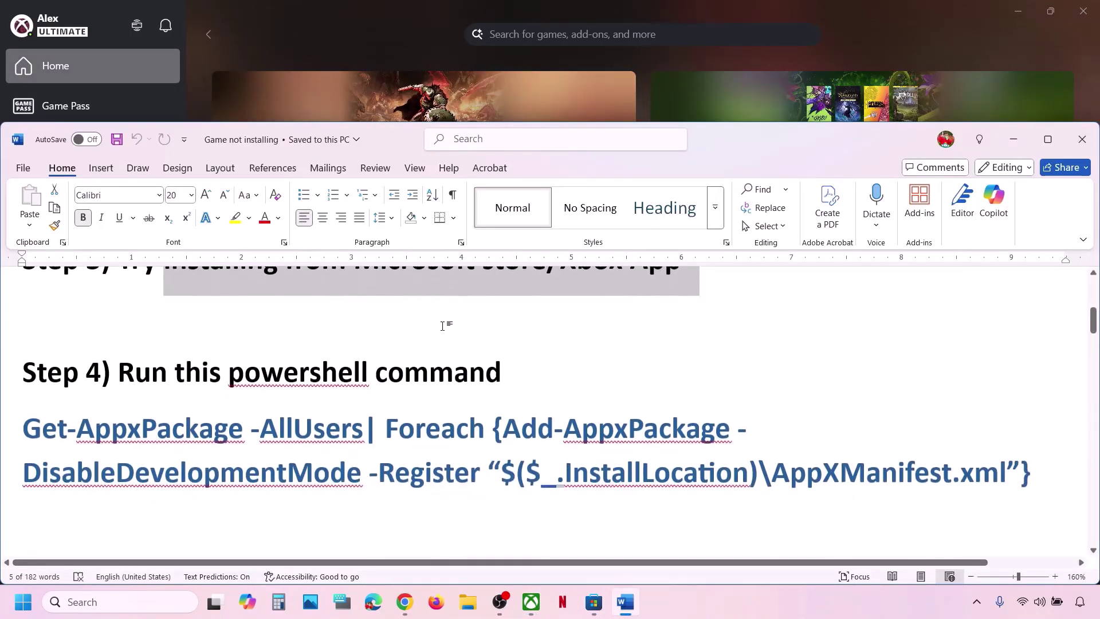
drag(1036, 473, 41, 438)
right_click(42, 438)
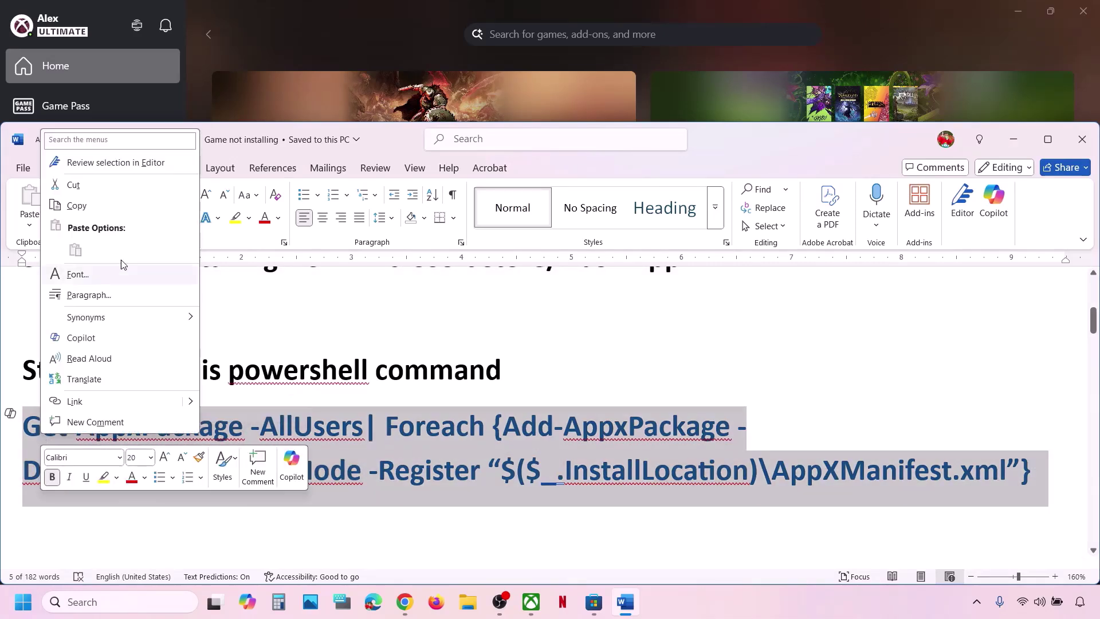
click(70, 208)
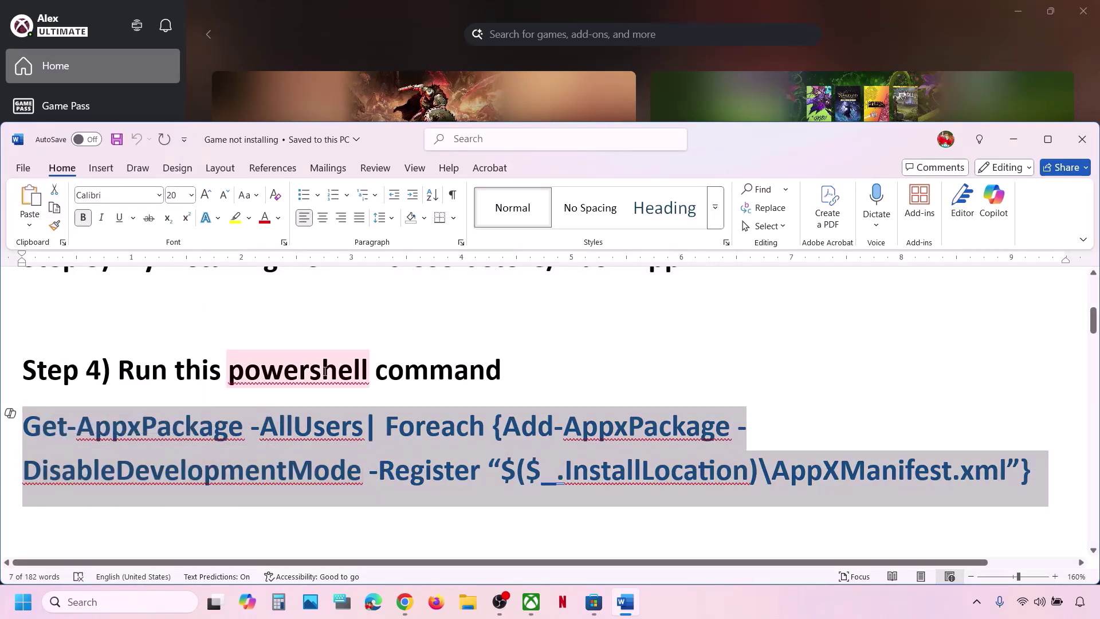
Step: Search for PowerShell and launch Windows PowerShell as administrator
click(127, 607)
text(ower)
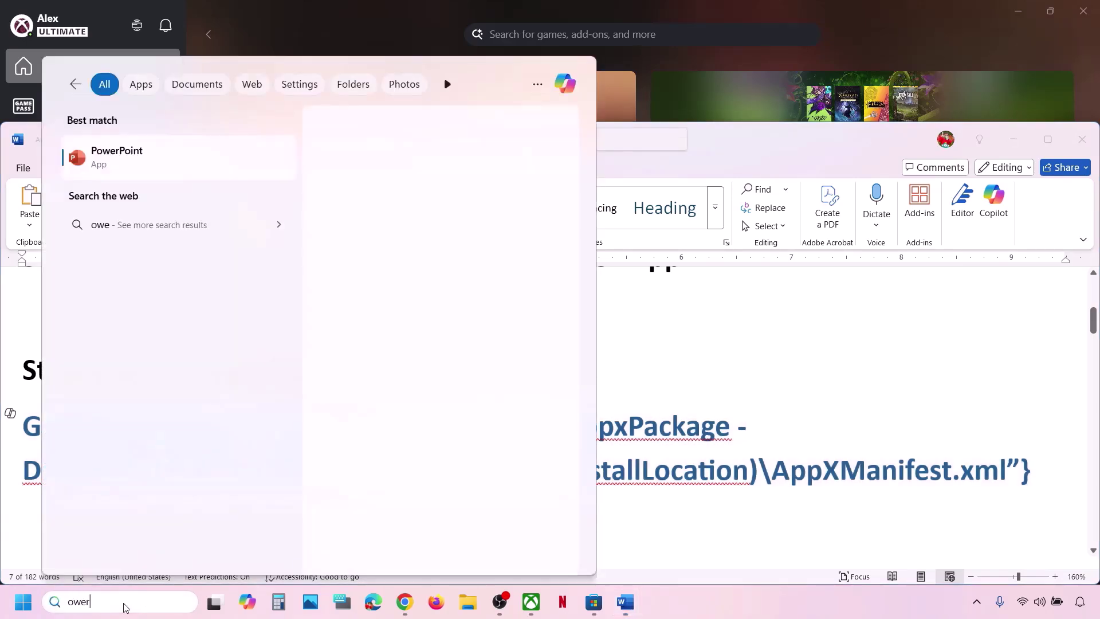
text(shell)
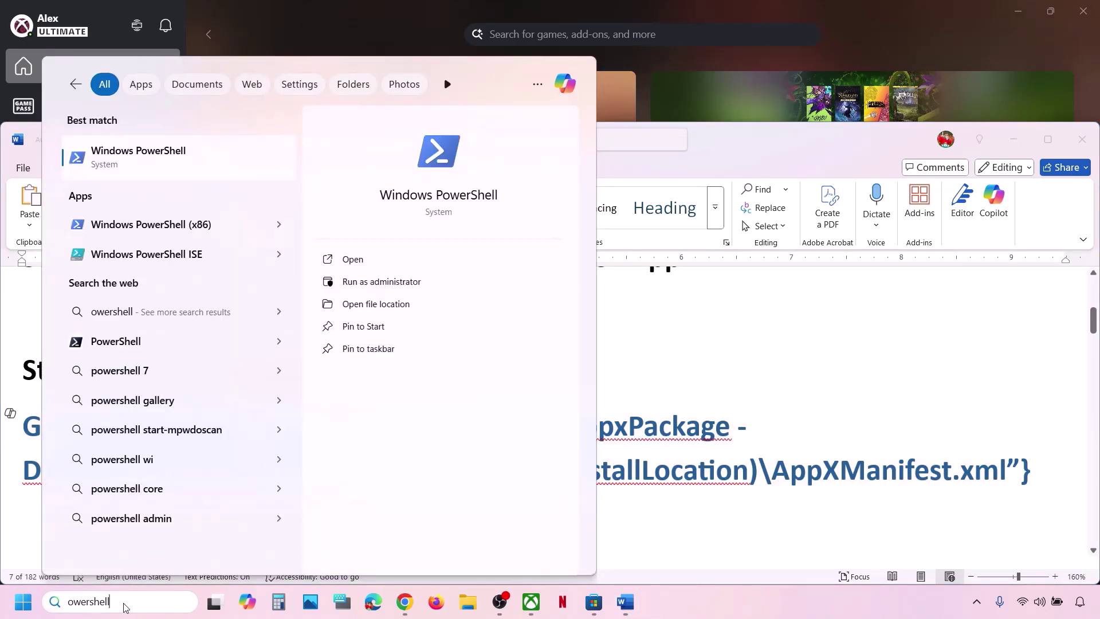
text(p)
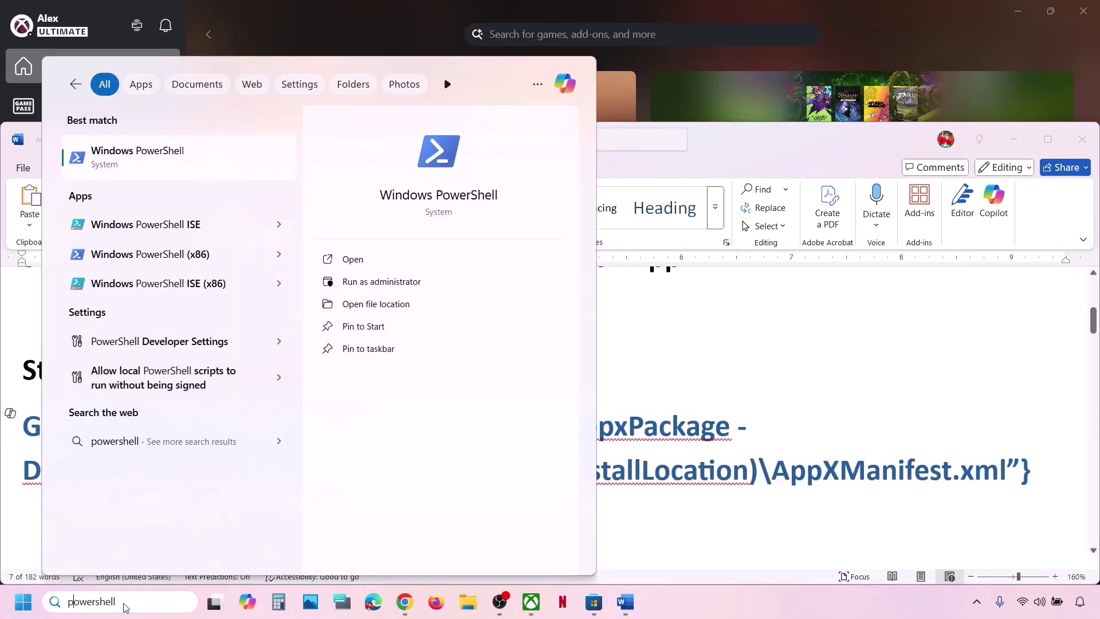
right_click(147, 158)
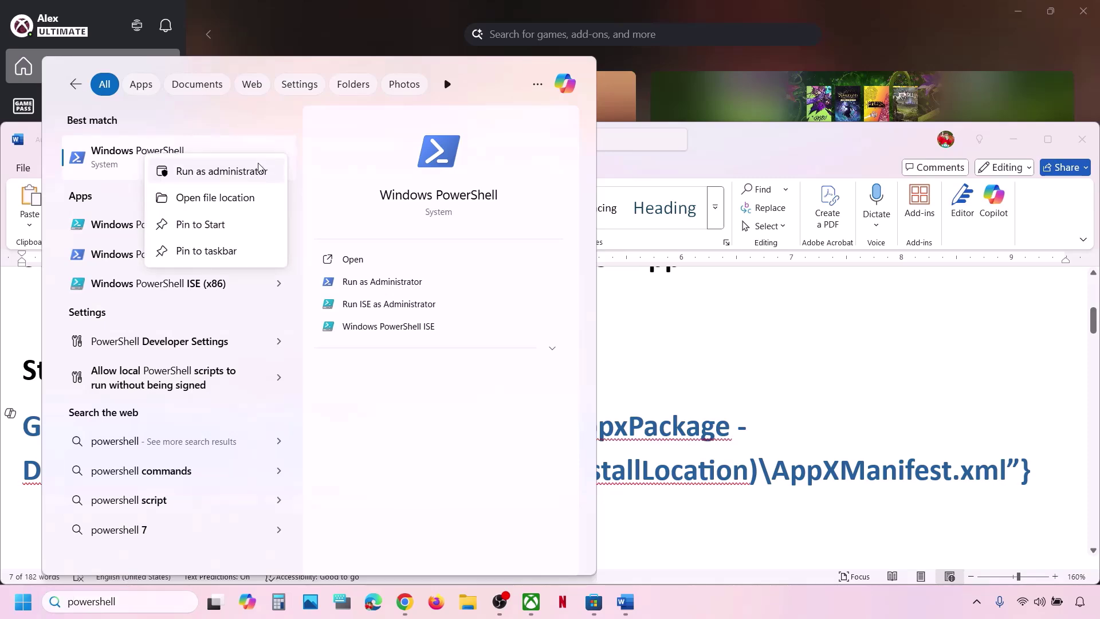
click(230, 179)
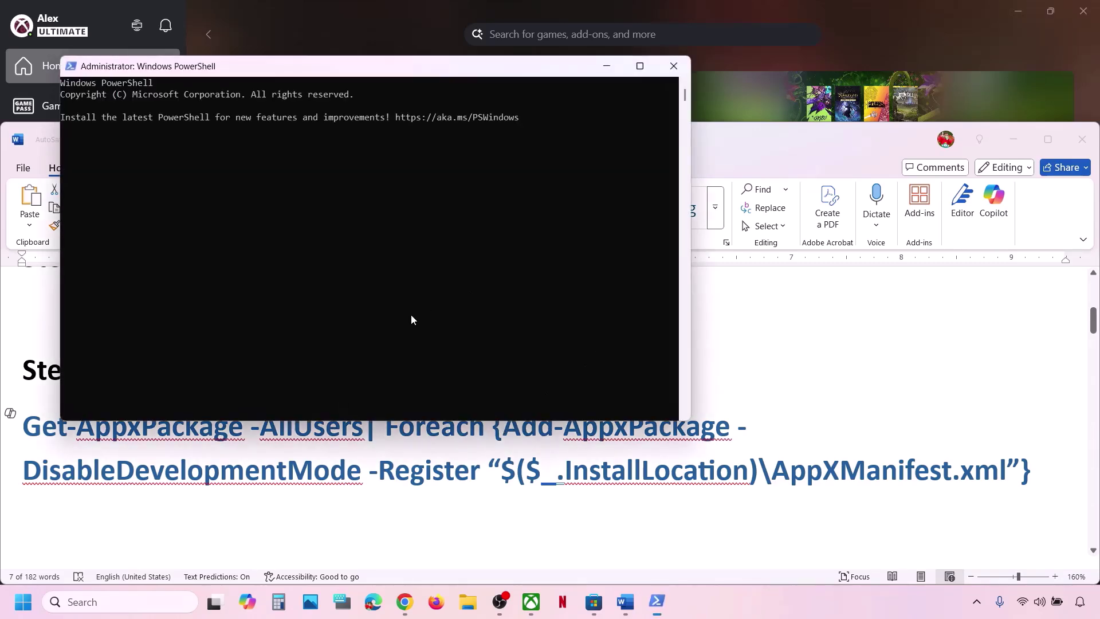
Step: Paste and run the Get-AppxPackage re-register command, then select the Step 5 Store cache path in Word
right_click(411, 317)
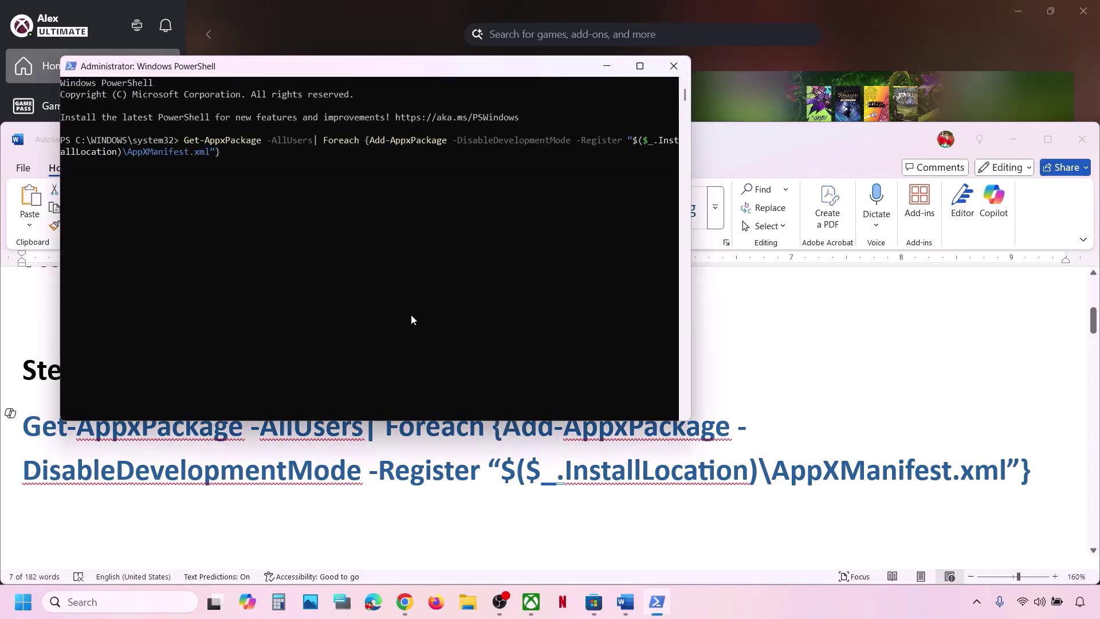
key(Return)
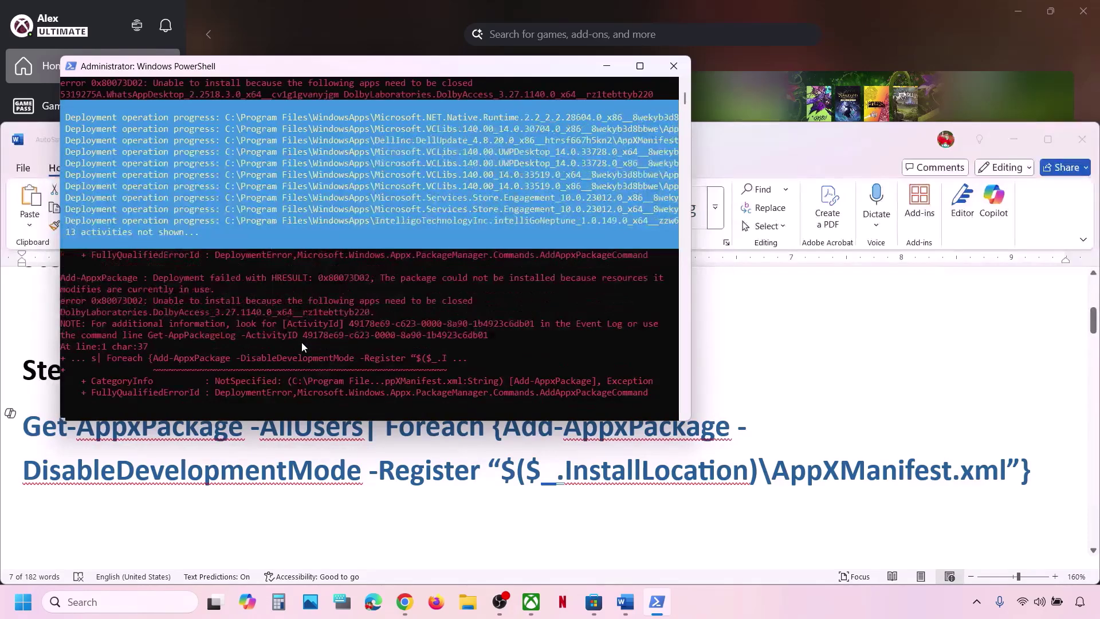
click(871, 324)
triple_click(383, 441)
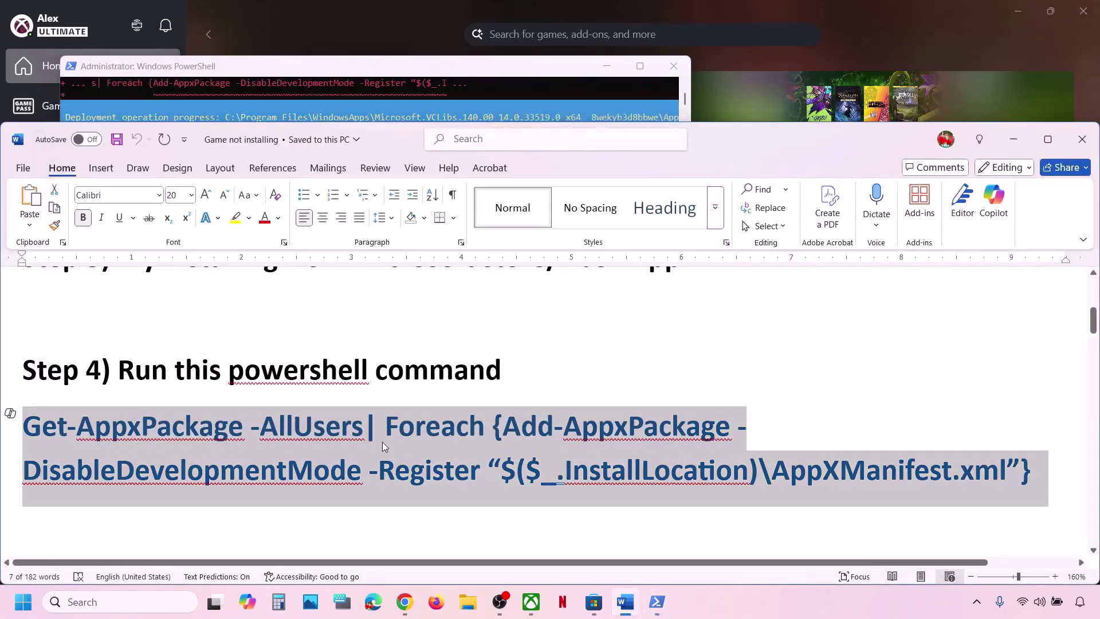
scroll(383, 441, down, 1)
scroll(382, 441, down, 3)
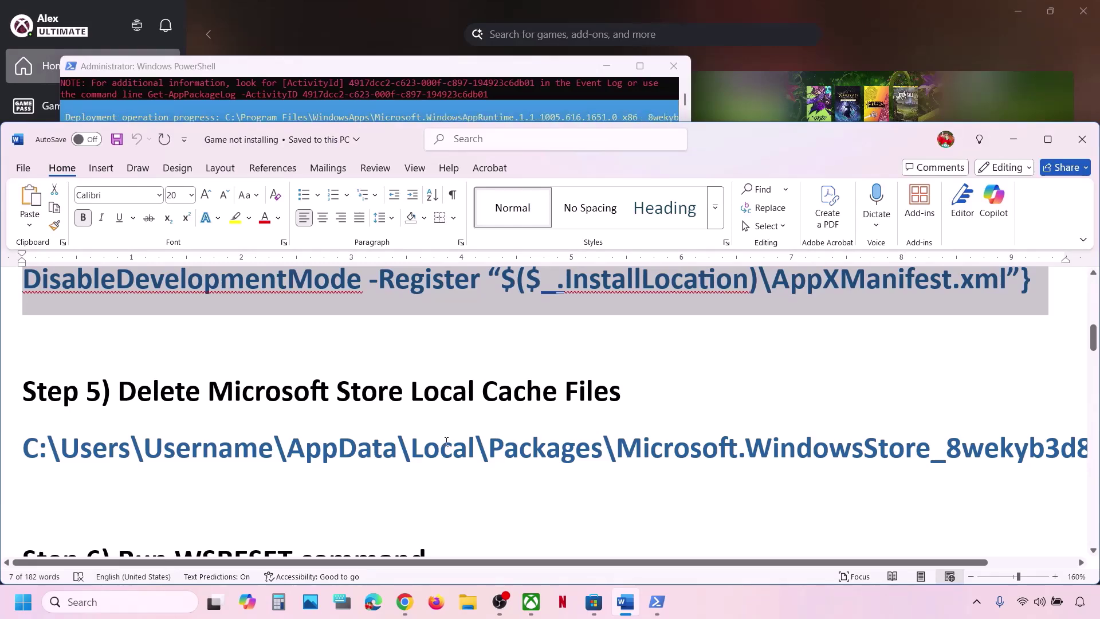
triple_click(434, 462)
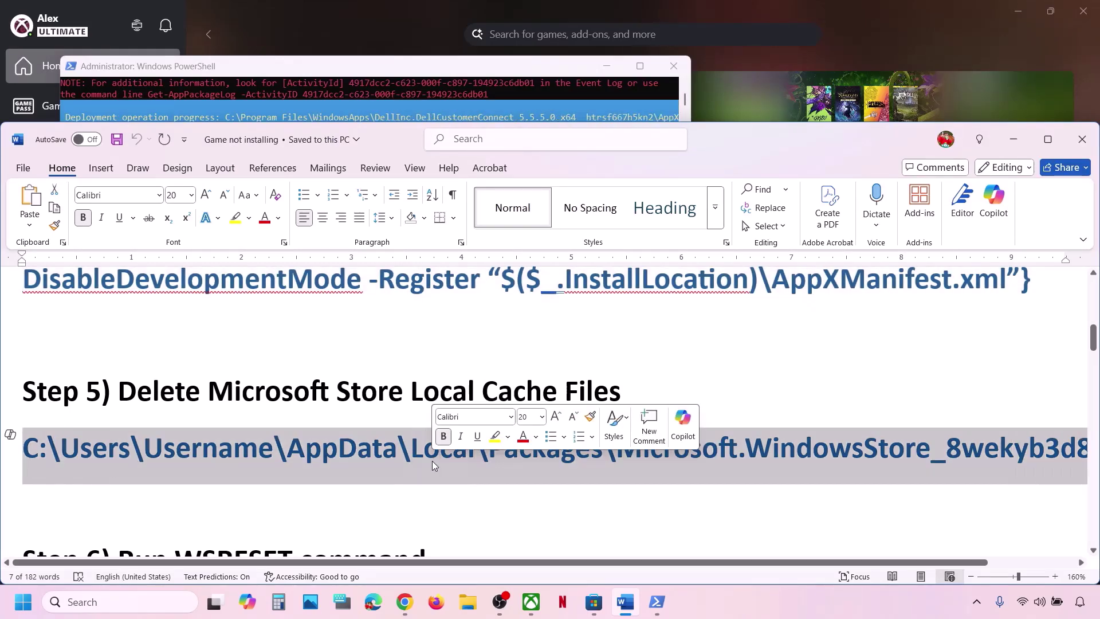